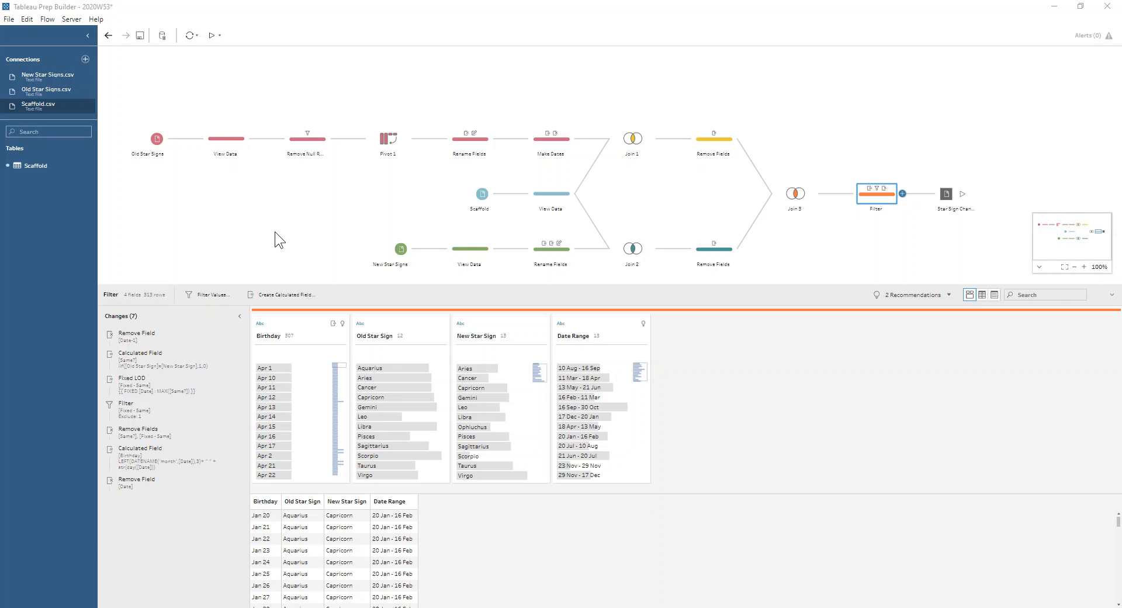
Inspect the raw Old Star Signs data in its View Data step, highlighting the null row in F1.
left_click(161, 140)
left_click(237, 141)
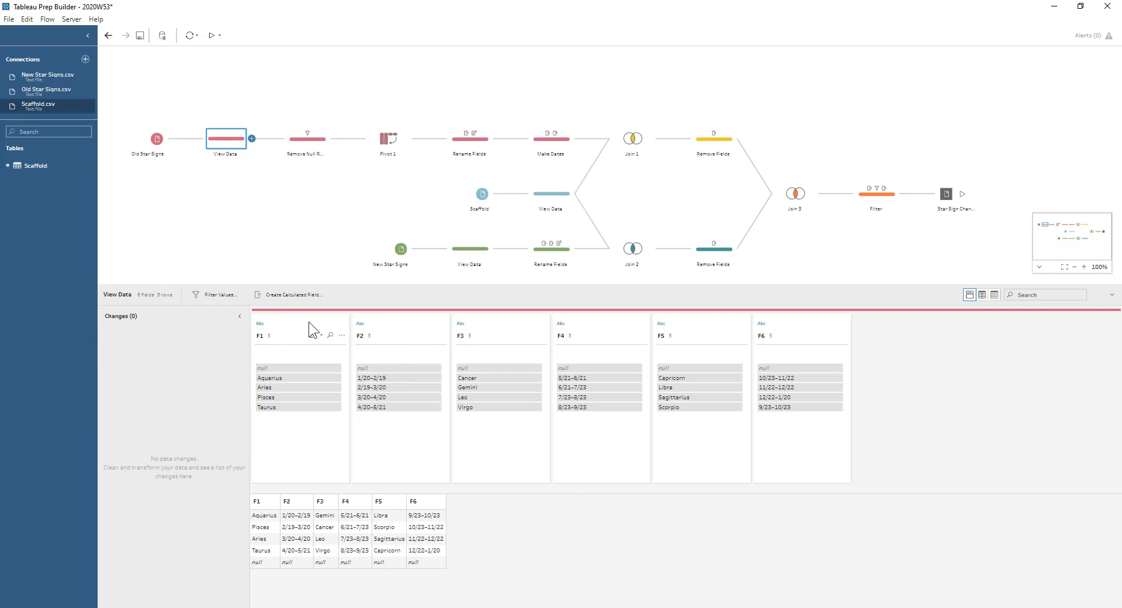
left_click(306, 367)
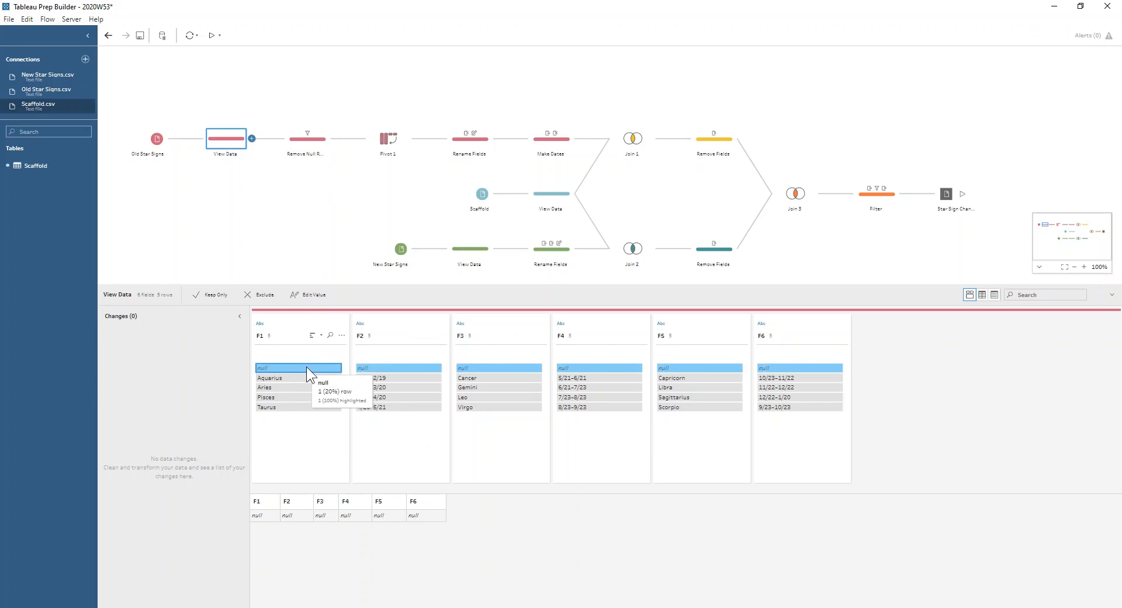
Review the null removal, Pivot 1 and Rename Fields steps of the Old Star Signs branch.
left_click(306, 141)
left_click(381, 145)
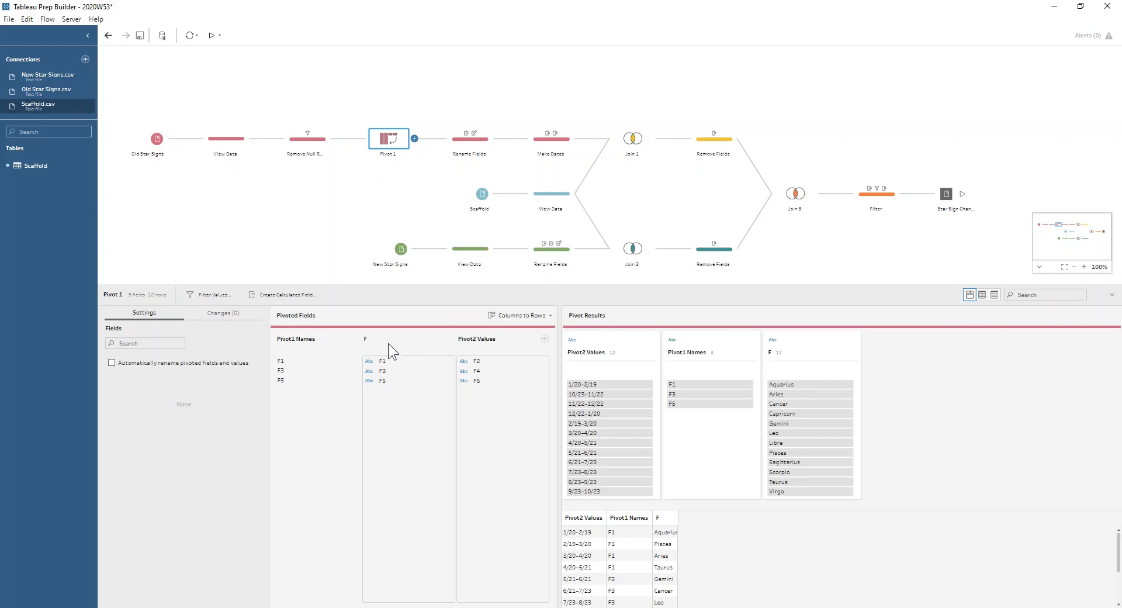
scroll(668, 554, "down", 2)
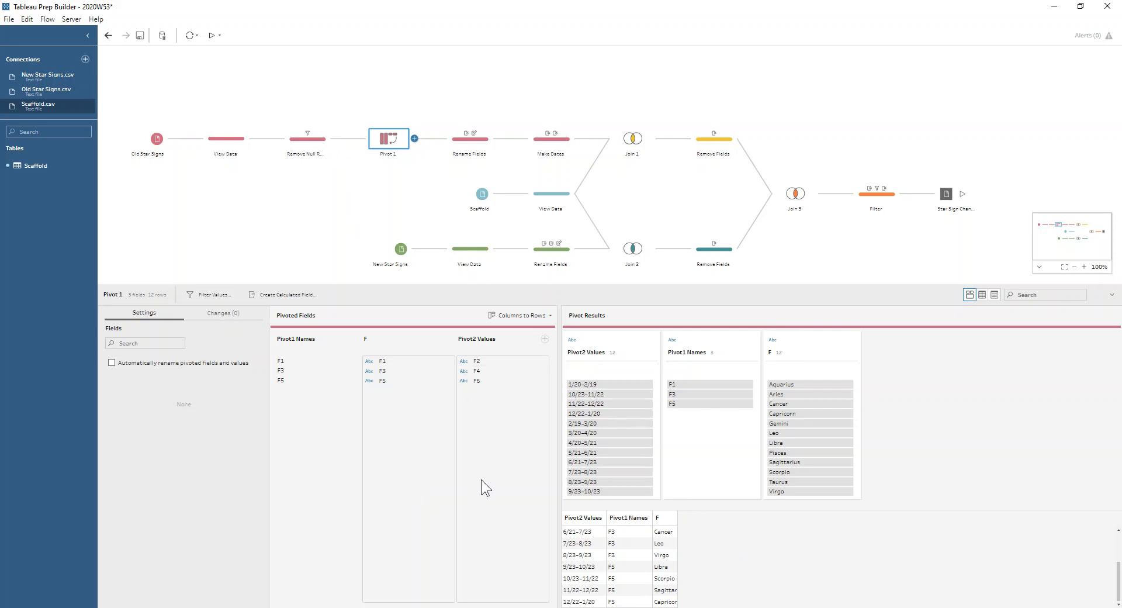
left_click(479, 143)
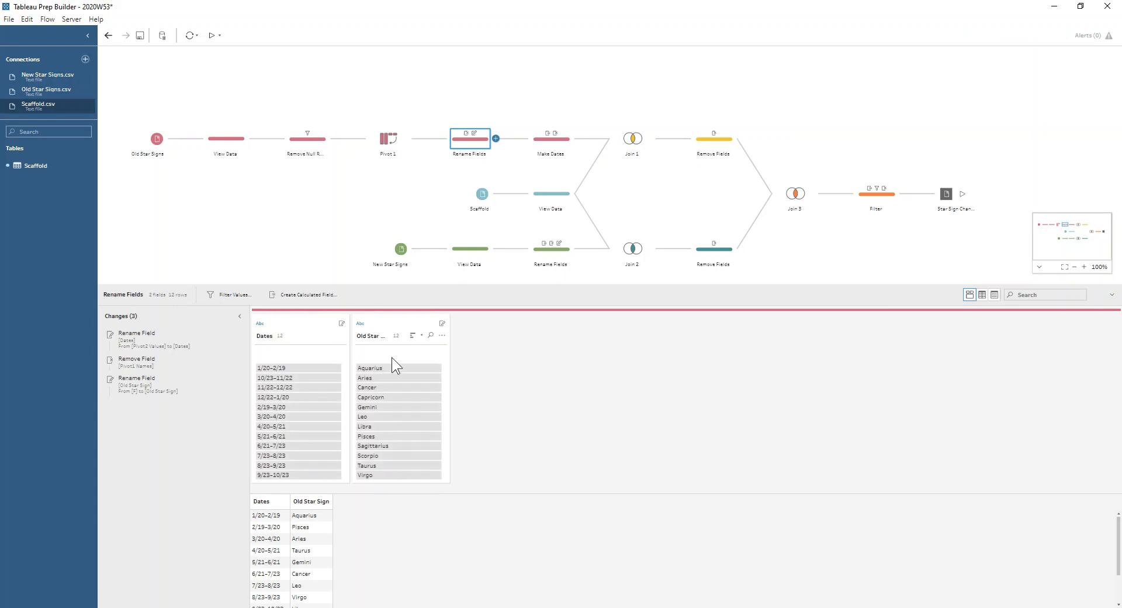
left_click(301, 320)
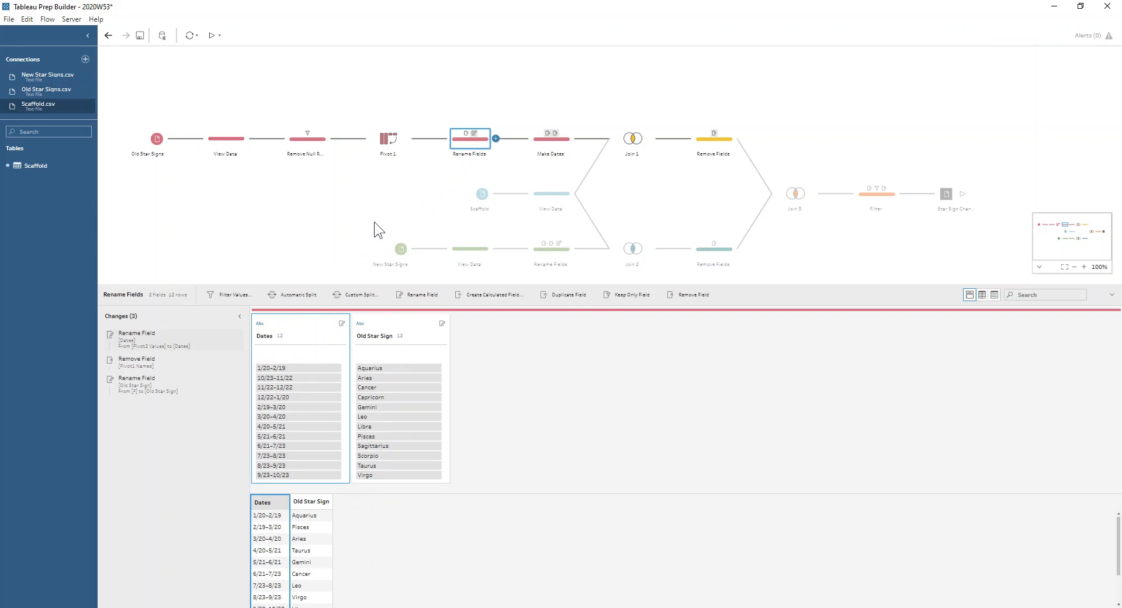
Examine the Start Date and End Date MAKEDATE calculations in the Make Dates step, leaving both unchanged.
left_click(566, 139)
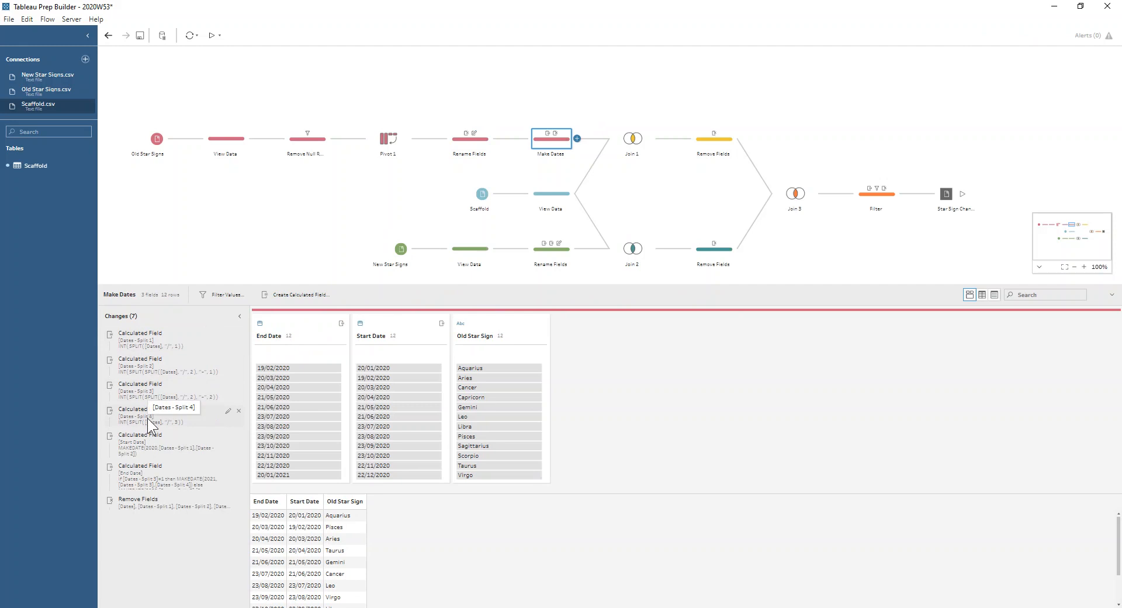
left_click(226, 436)
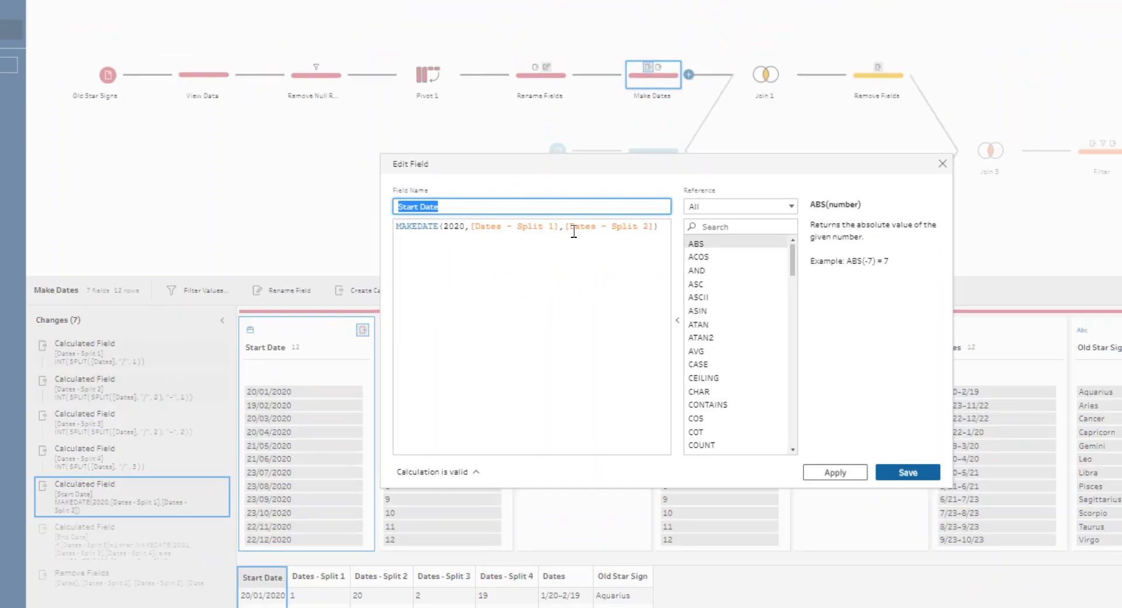
left_click(760, 202)
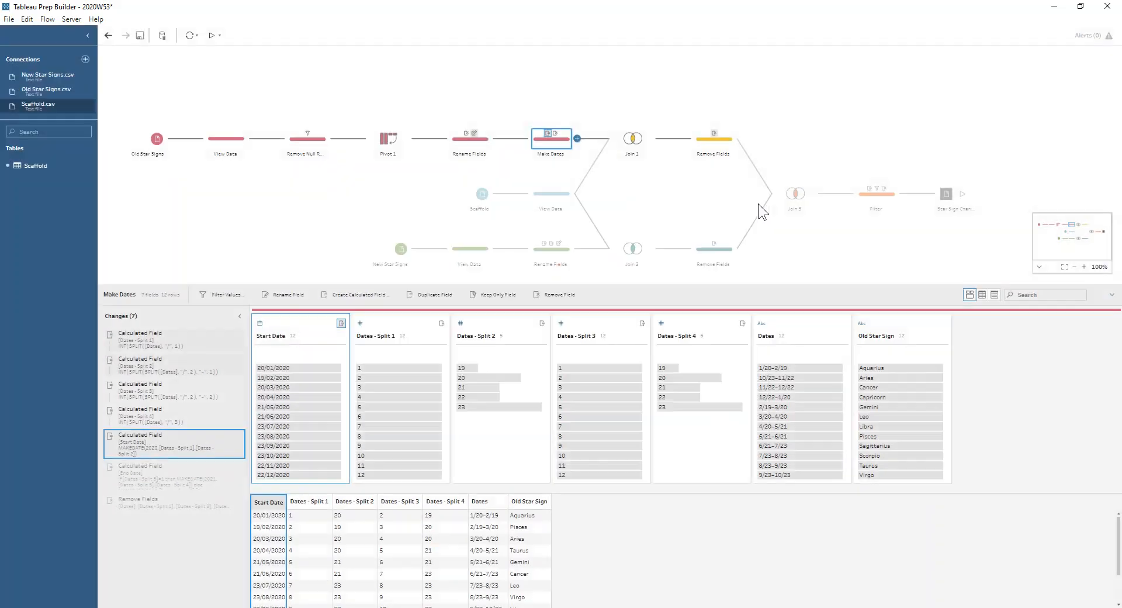
left_click(228, 466)
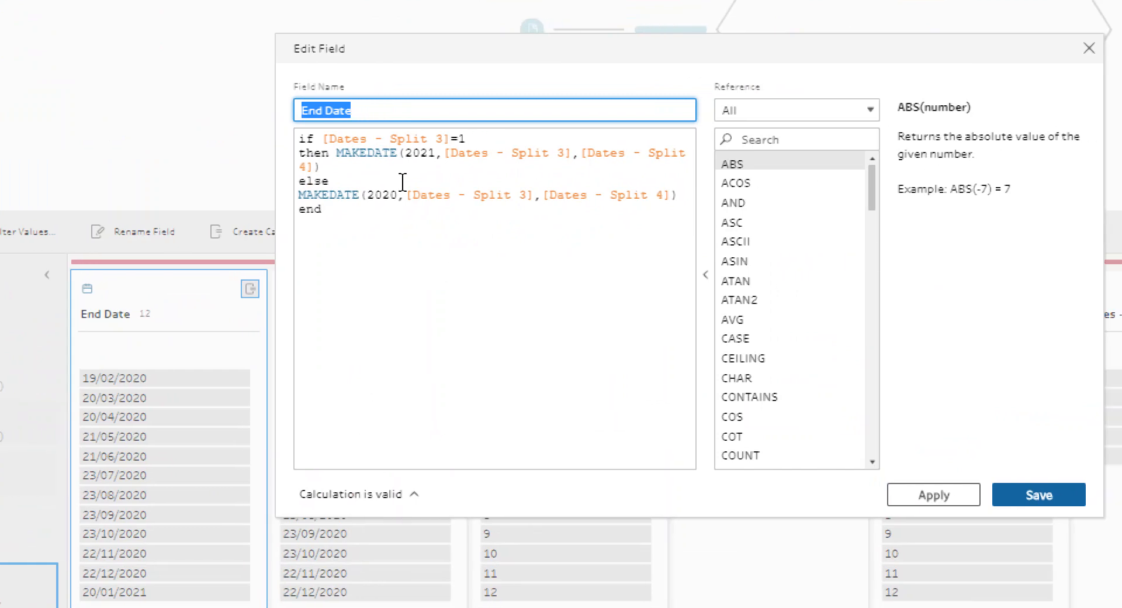
left_click(418, 156)
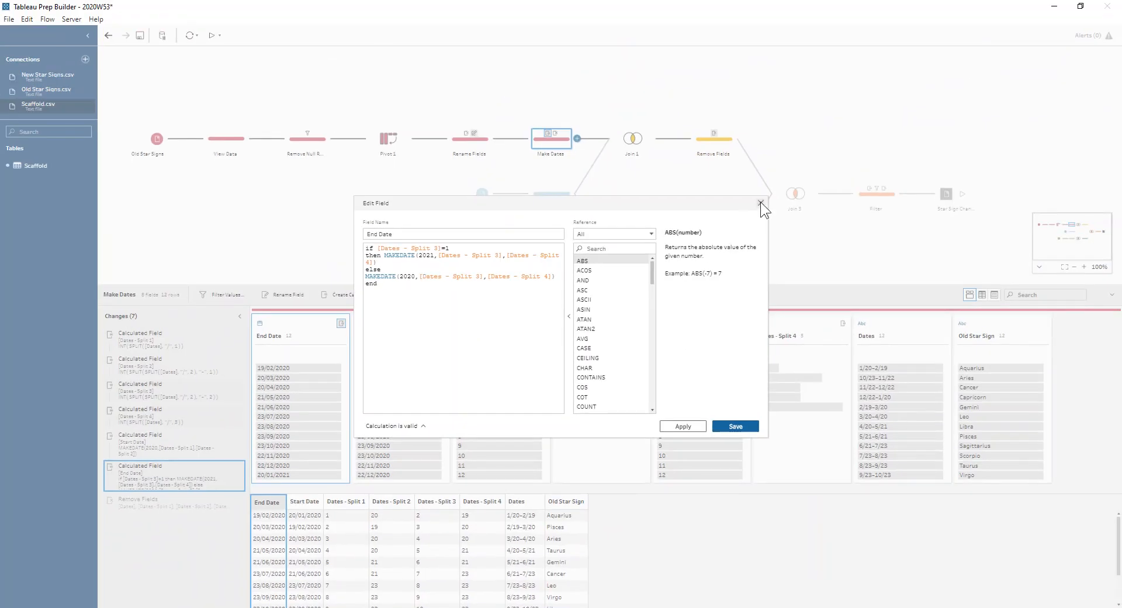
left_click(761, 203)
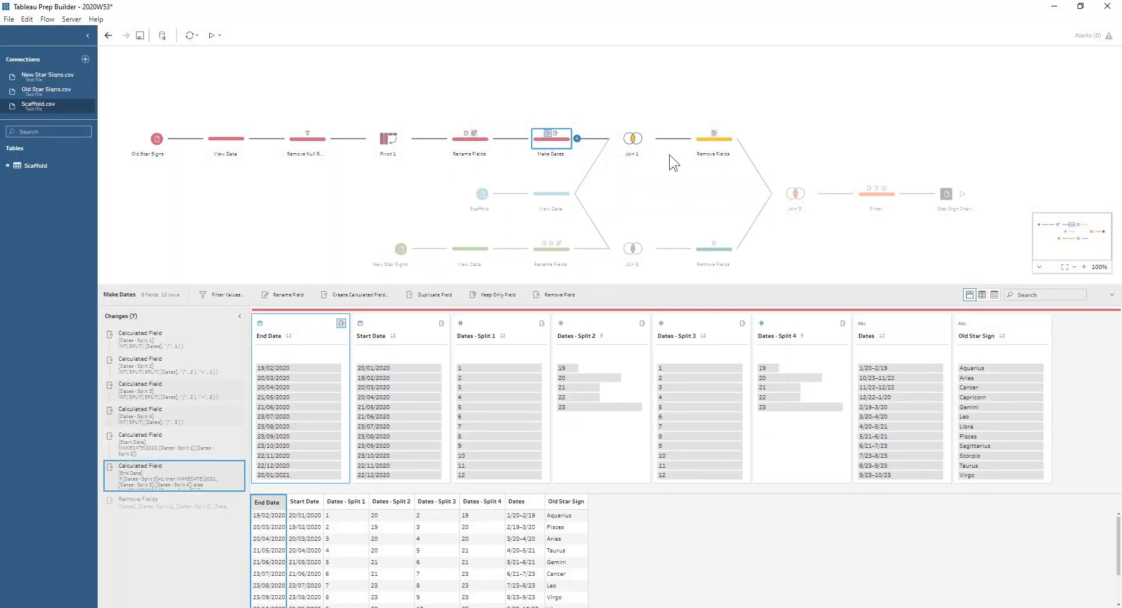
Examine the clauses, join type and results of Join 1 between Make Dates and the Scaffold data.
left_click(629, 142)
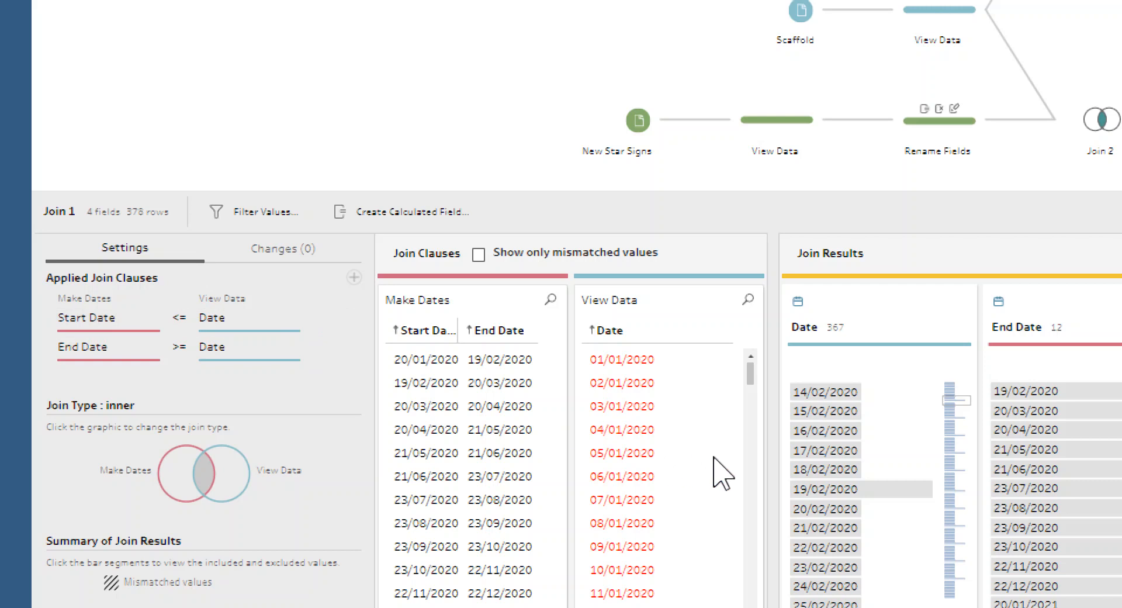
mouse_move(798, 491)
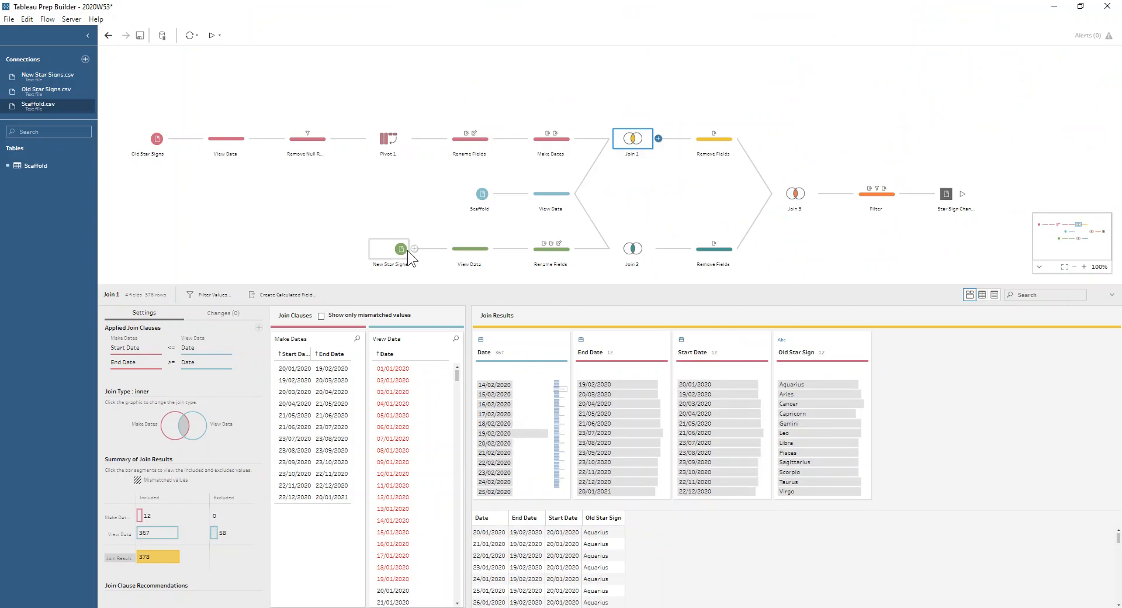
Compare the text options of the Old Star Signs and New Star Signs inputs and view the New Star Signs raw data.
left_click(469, 250)
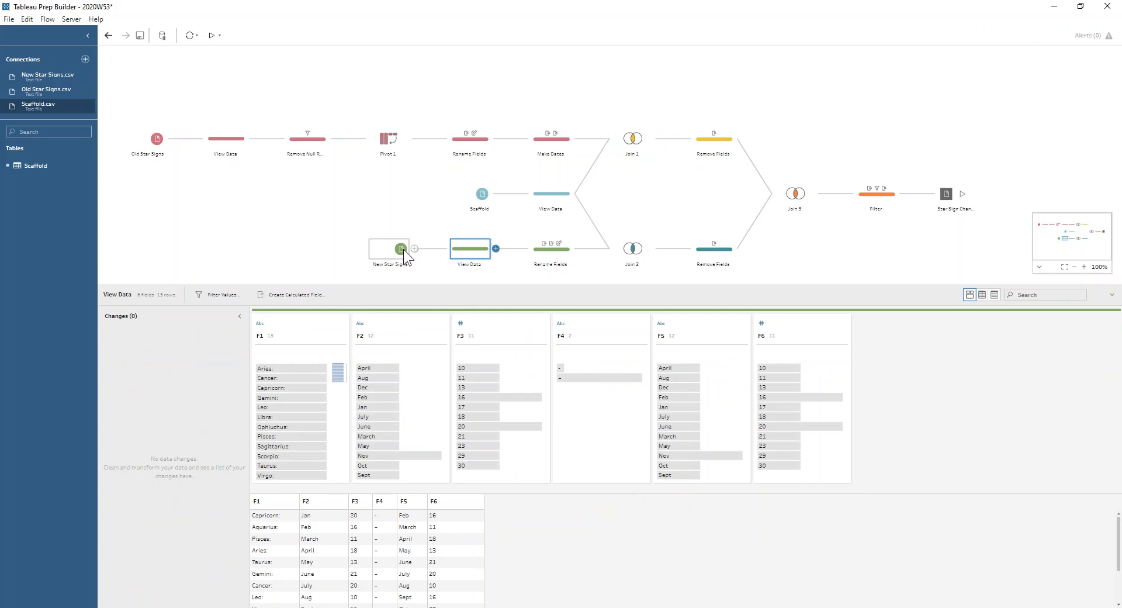
left_click(154, 135)
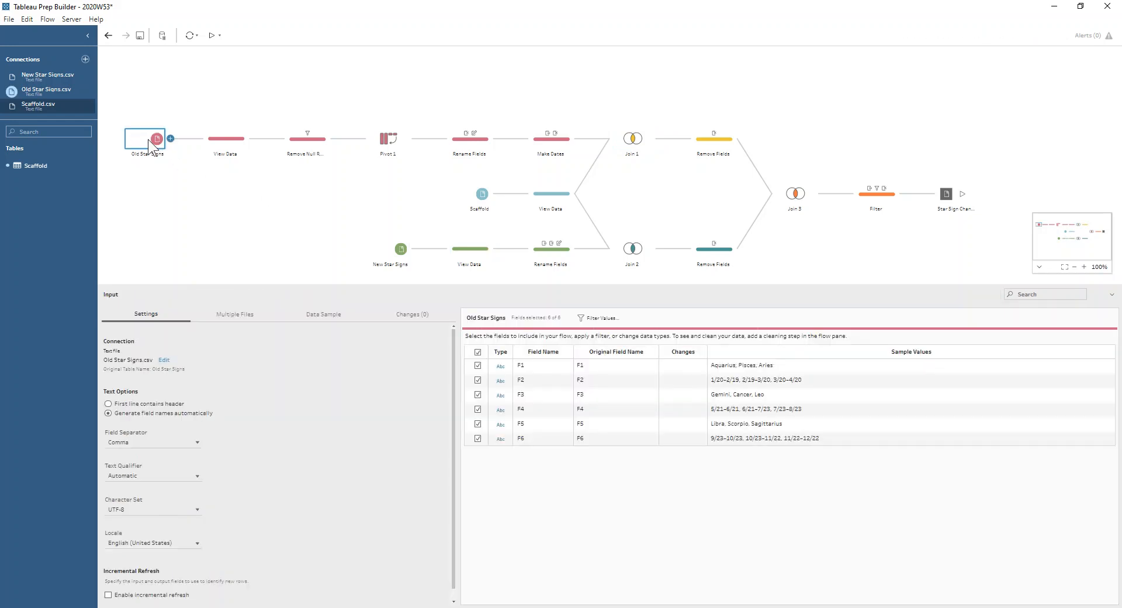
left_click(124, 414)
left_click(121, 405)
left_click(400, 250)
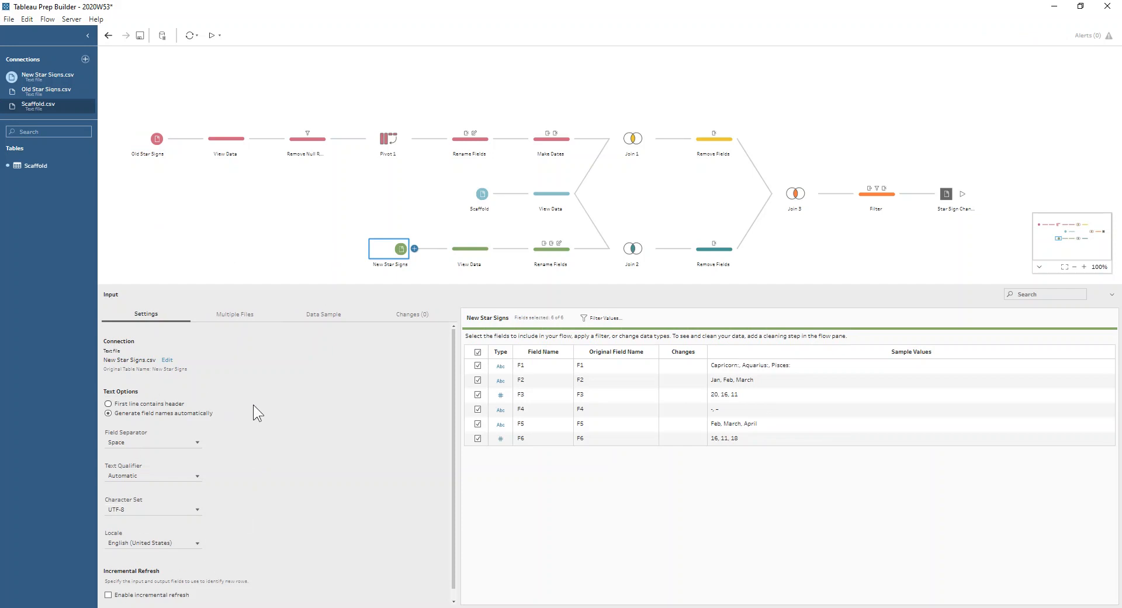
left_click(477, 244)
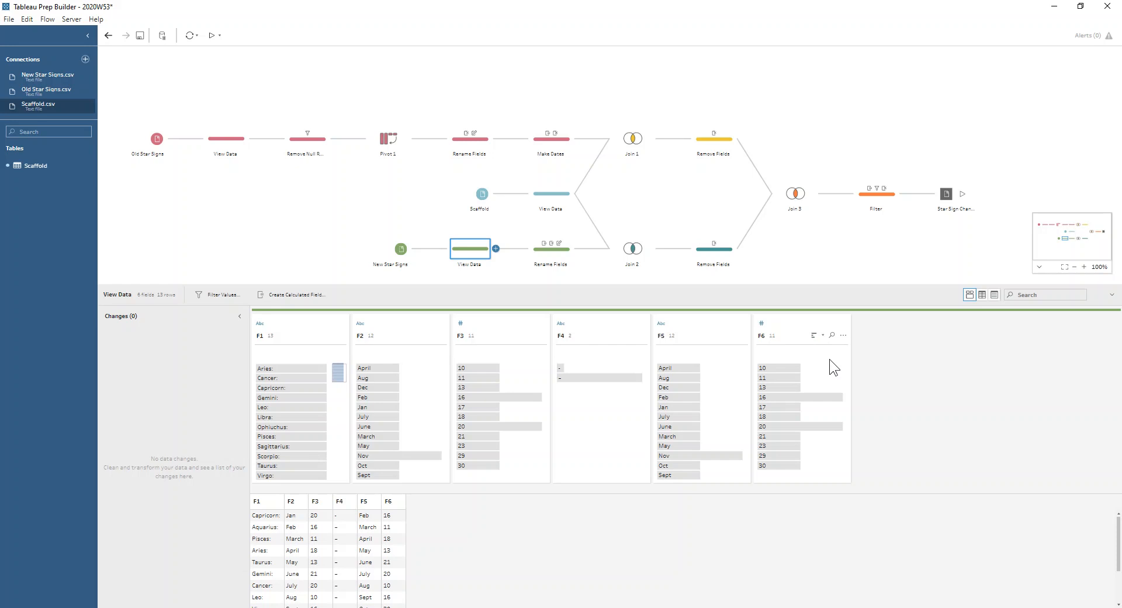
Review the Remove Punctuation change and the Start Date calculation in the New Star Signs Rename Fields step.
left_click(558, 258)
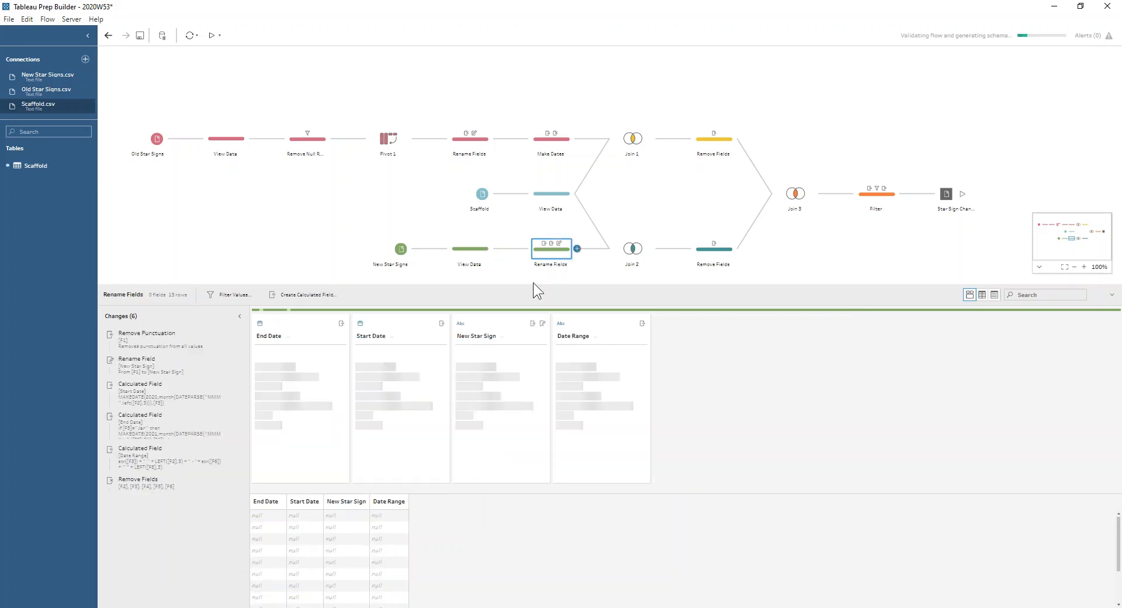
left_click(193, 337)
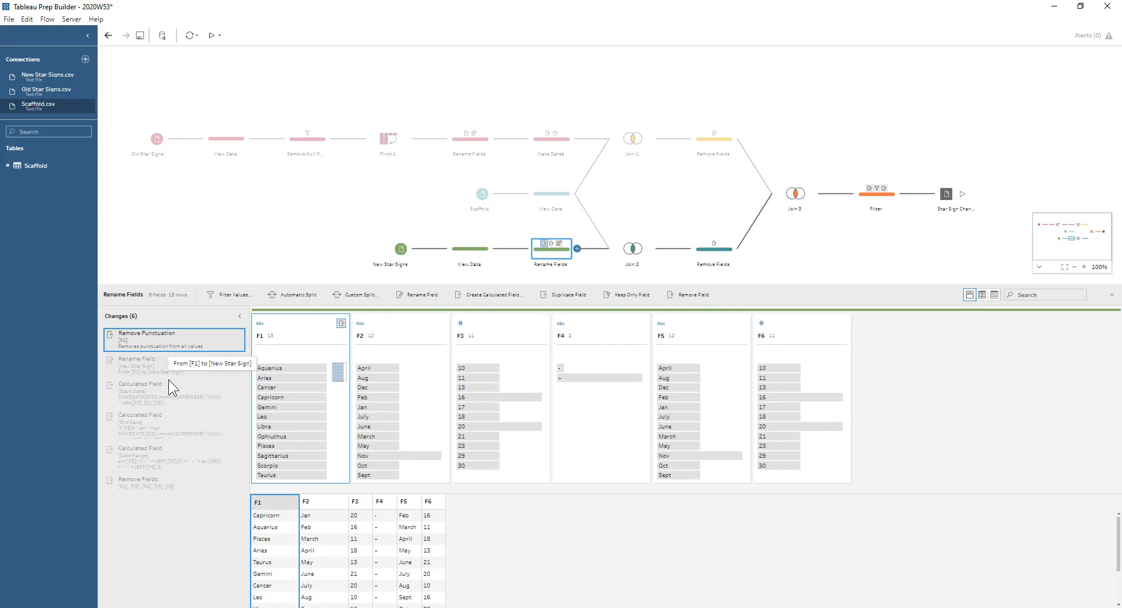
left_click(228, 385)
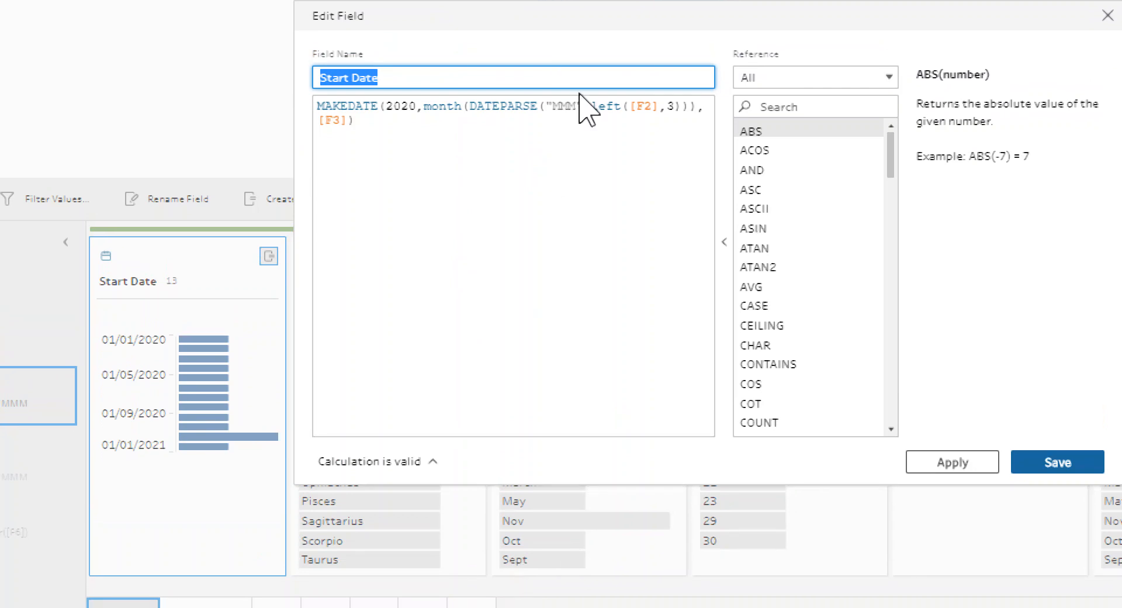
left_click_drag(593, 112, 690, 109)
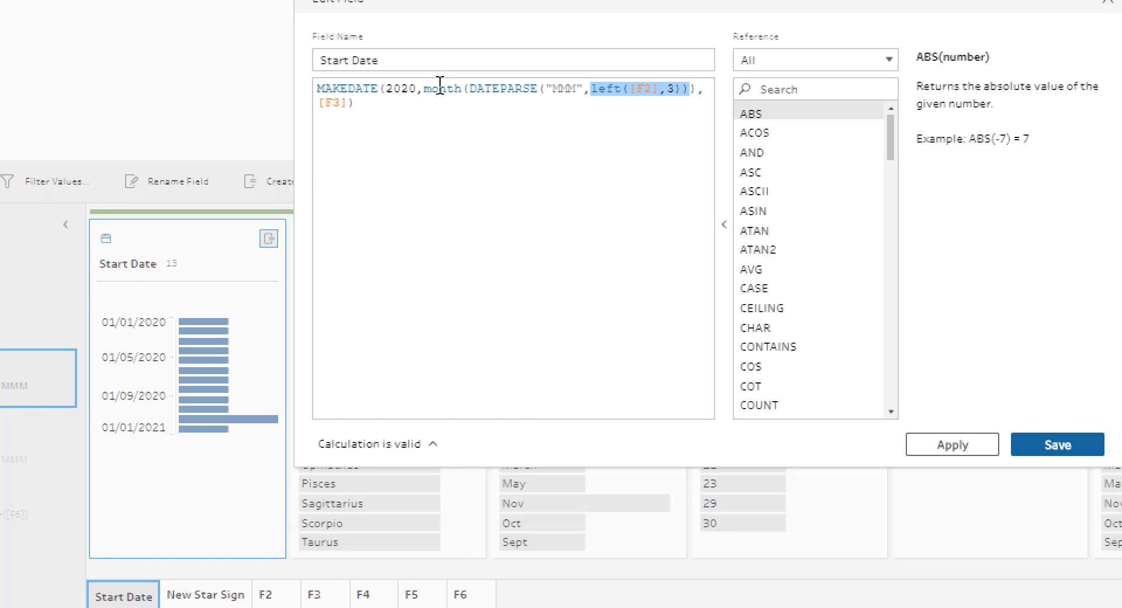
left_click(448, 115)
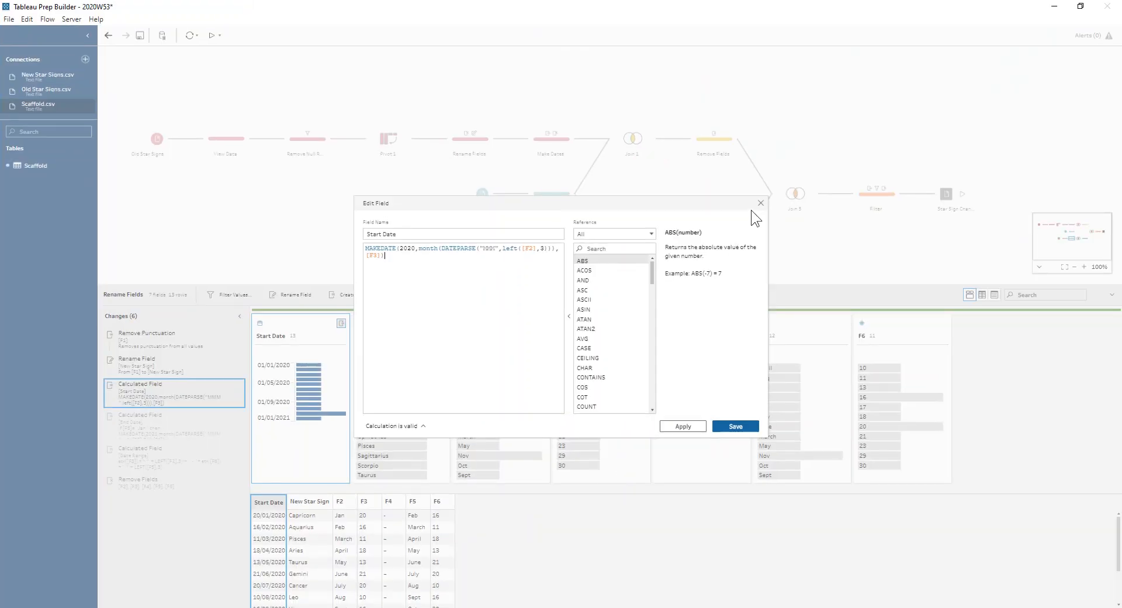
left_click(760, 203)
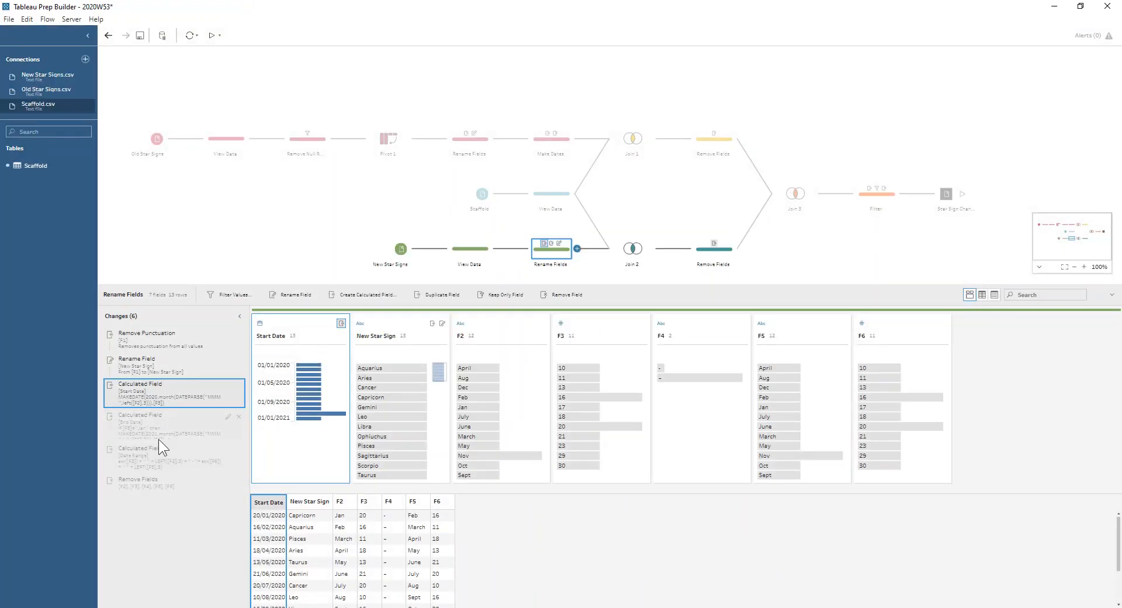
Examine the End Date calculation's January condition and its two MAKEDATE branches in the New Star Signs Rename Fields step.
left_click(228, 417)
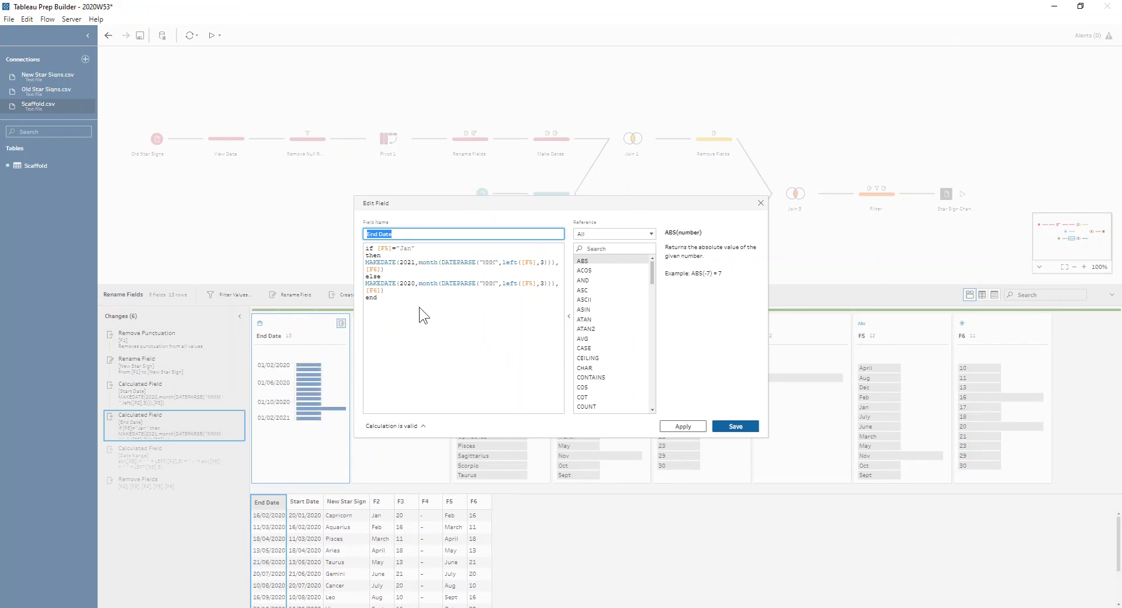
mouse_move(418, 248)
left_mouse_down()
mouse_move(401, 248)
mouse_move(413, 263)
left_mouse_up()
left_click(413, 251)
left_click(413, 263)
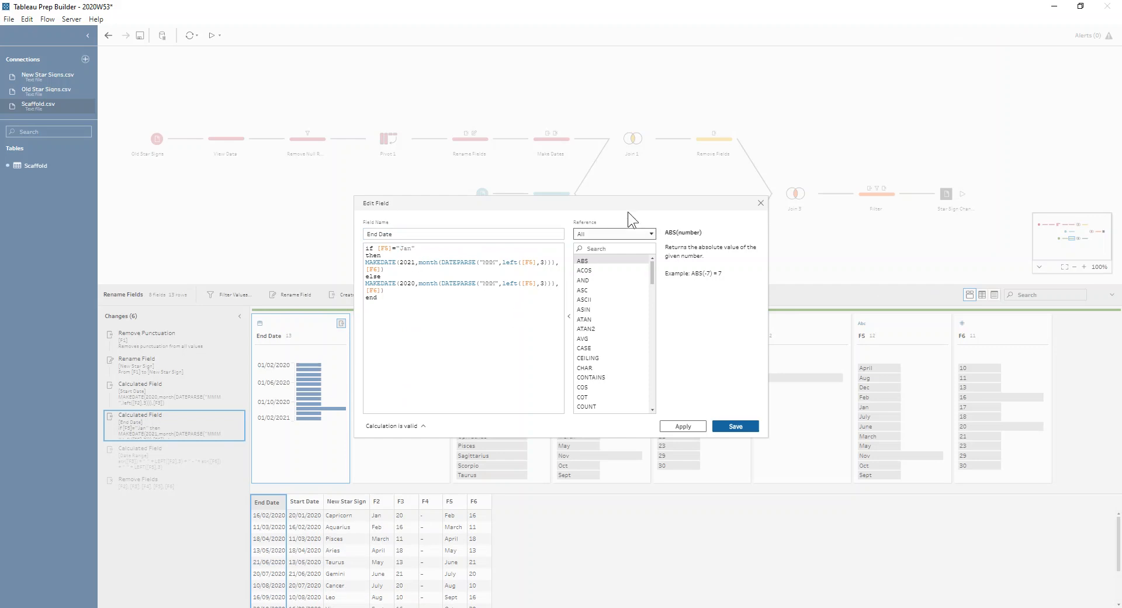
left_click(761, 203)
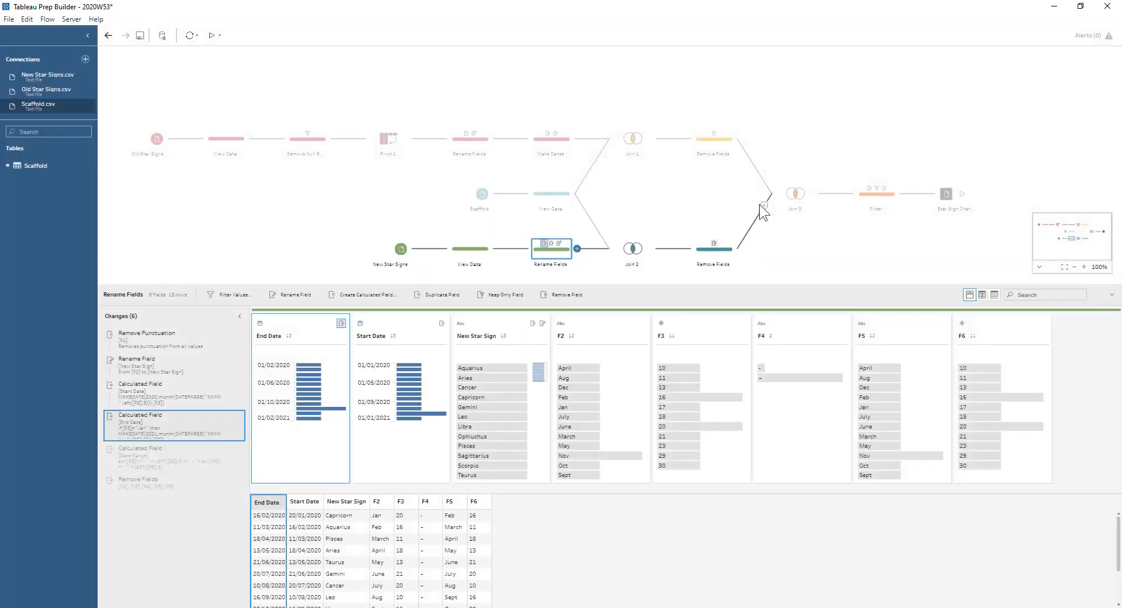
Open the Date Range calculation in the New Star Signs Rename Fields step and examine how it combines F3, F2, F6 and F5.
left_click(190, 453)
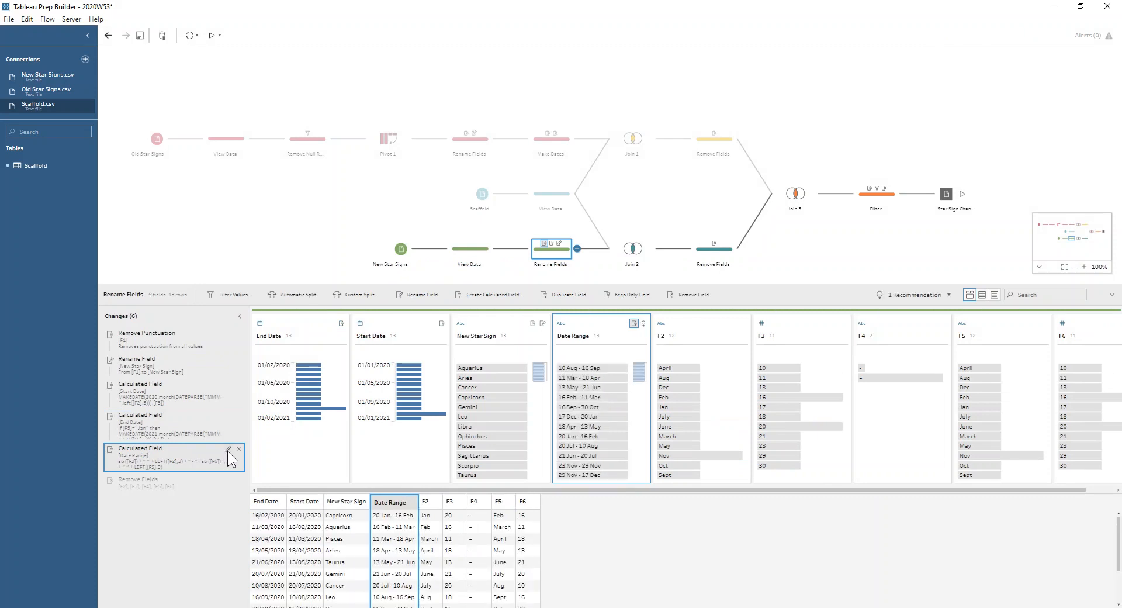
left_click(227, 450)
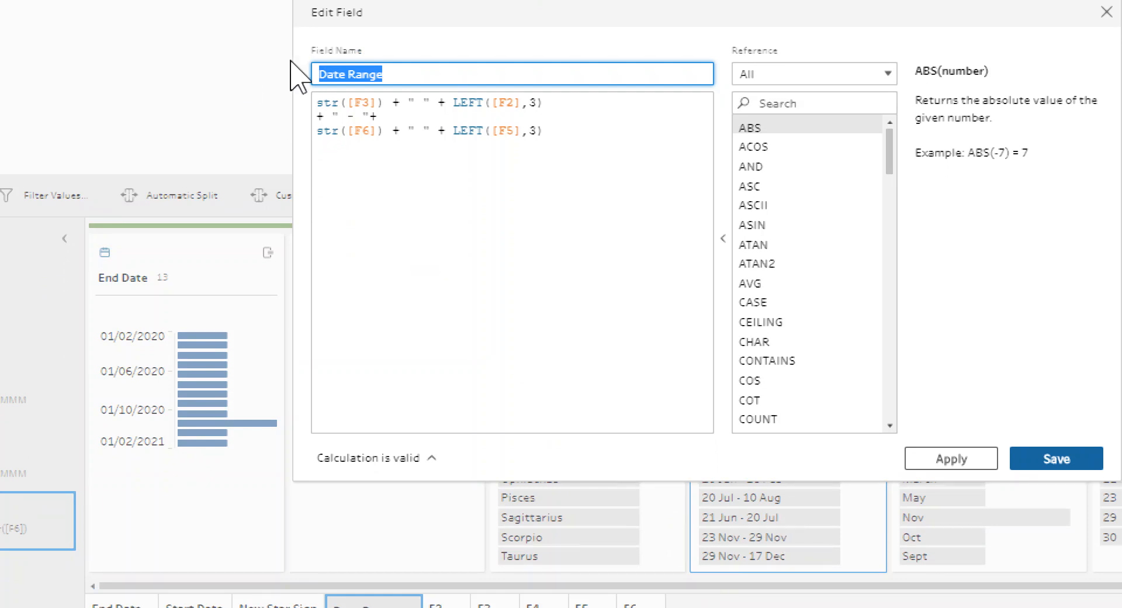
left_click_drag(316, 102, 383, 104)
left_click(392, 102)
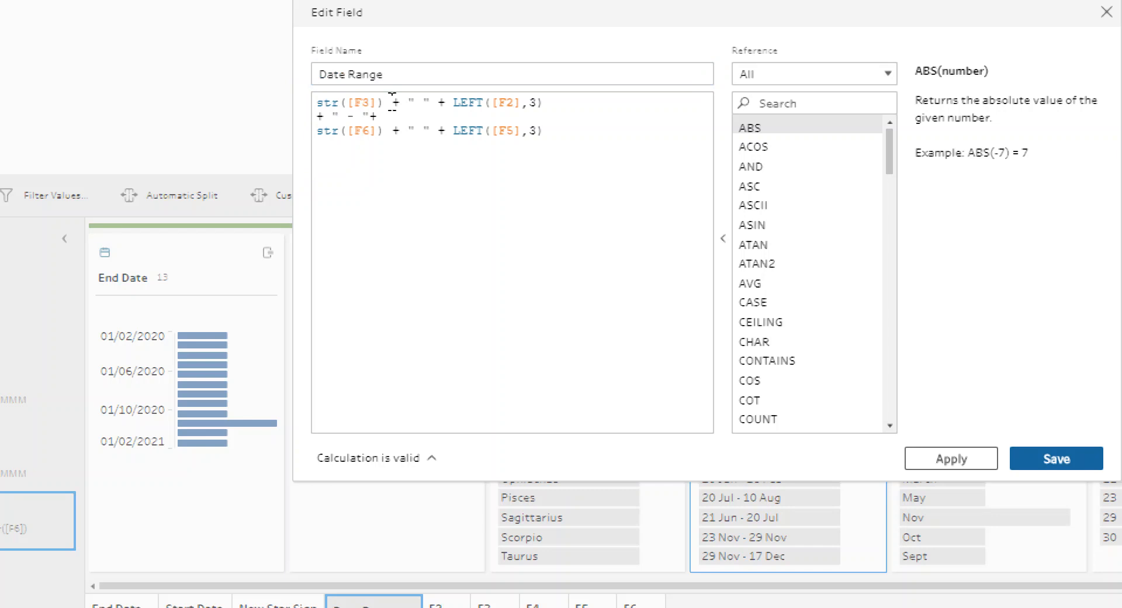
Try the Date Range calculation without STR around [F3], restore the function and close the editor without saving.
double_click(334, 103)
key("BackSpace")
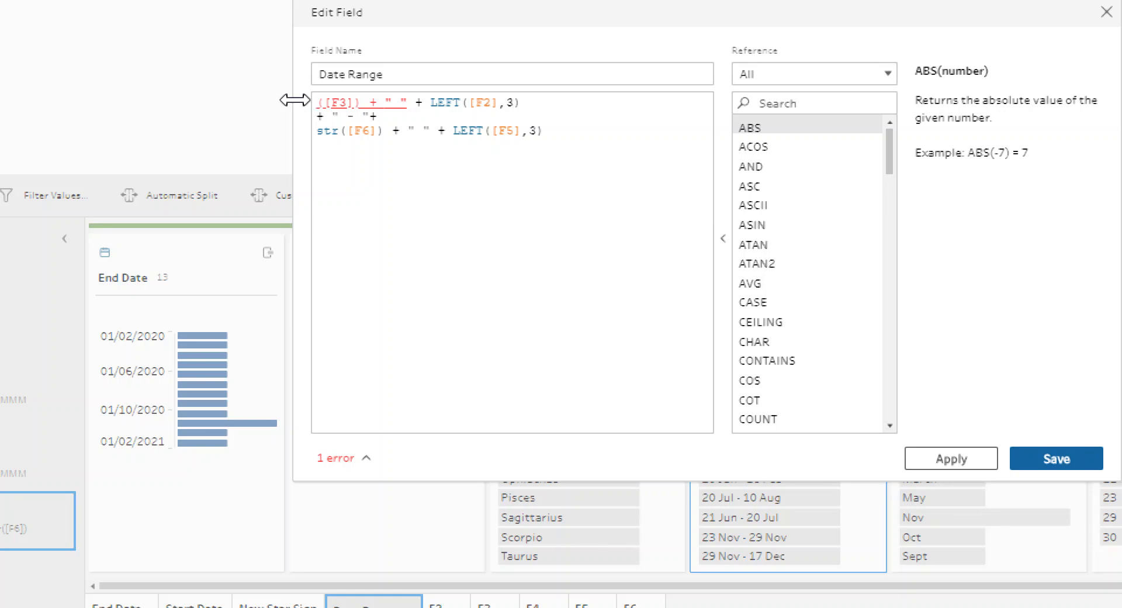
type("str")
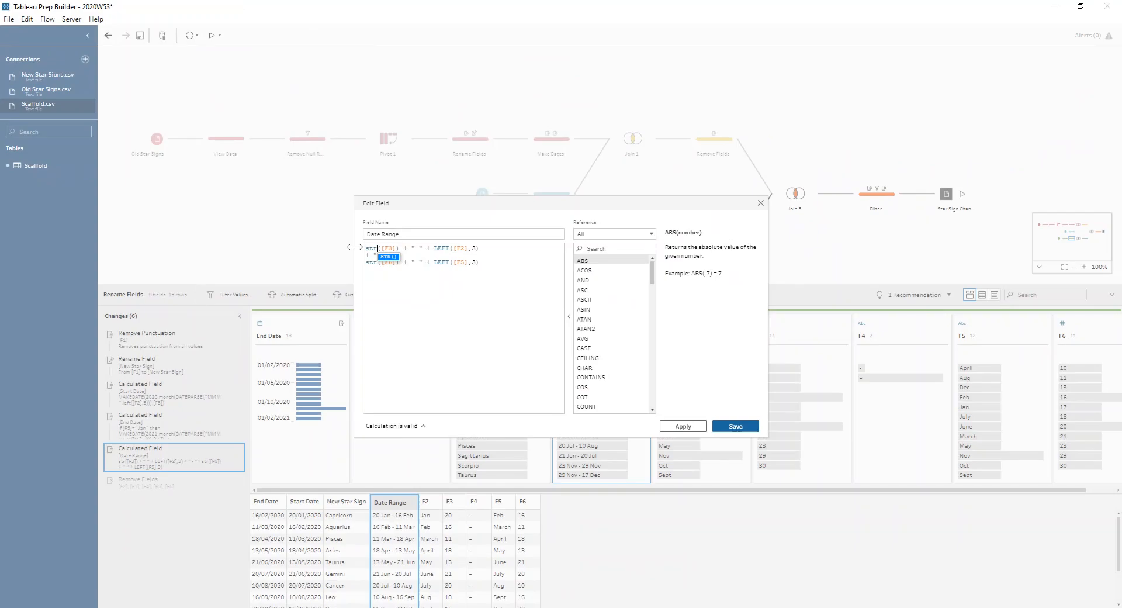
left_click(759, 204)
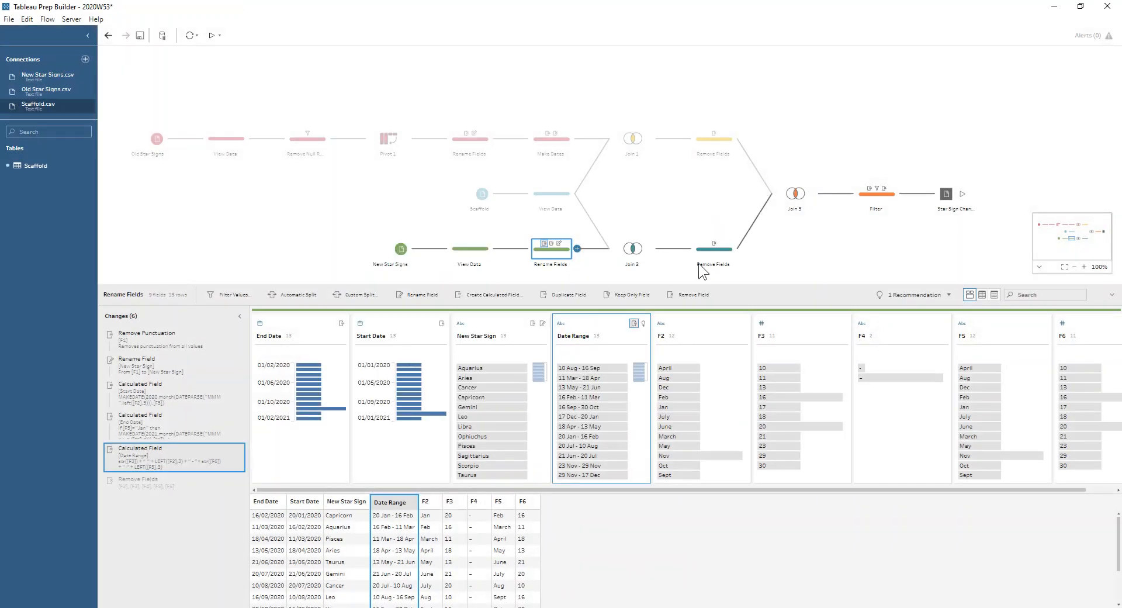
Review the Remove Fields change for F2 to F6, and examine the Join 2 clauses and results.
left_click(121, 483)
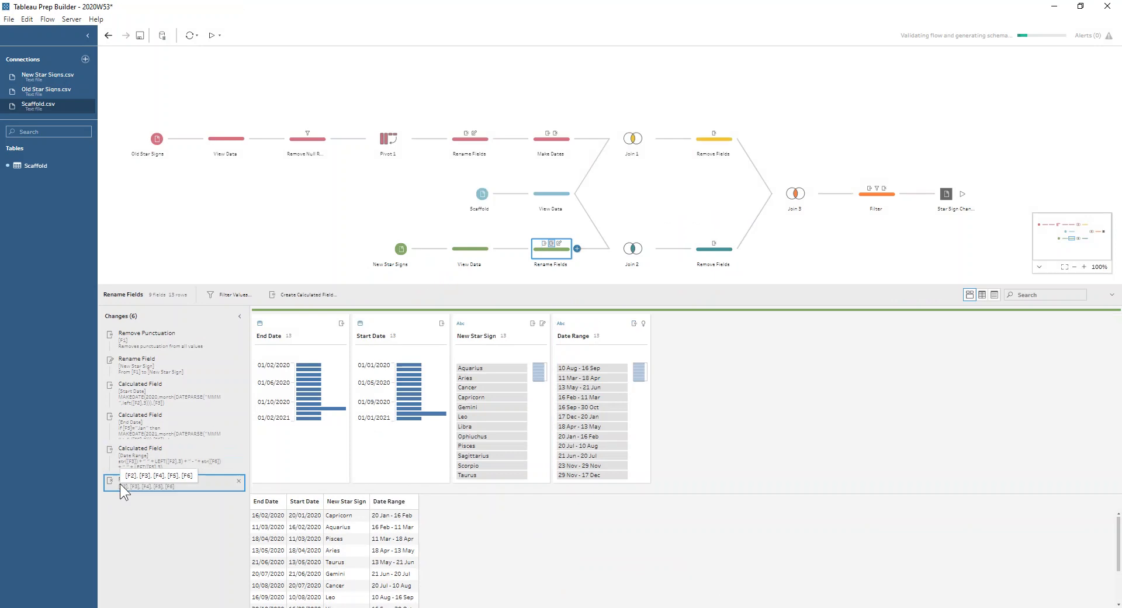
left_click(640, 247)
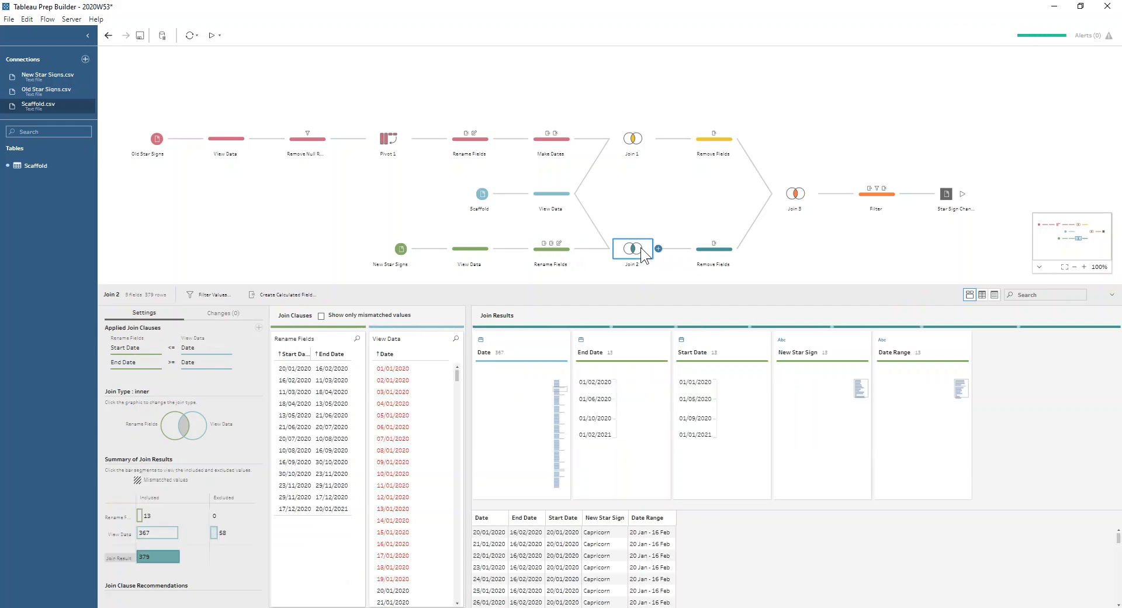
Review the Remove Fields step after Join 2 and the Join 3 clause matching Date to Date, ending on the Filter step.
left_click(714, 248)
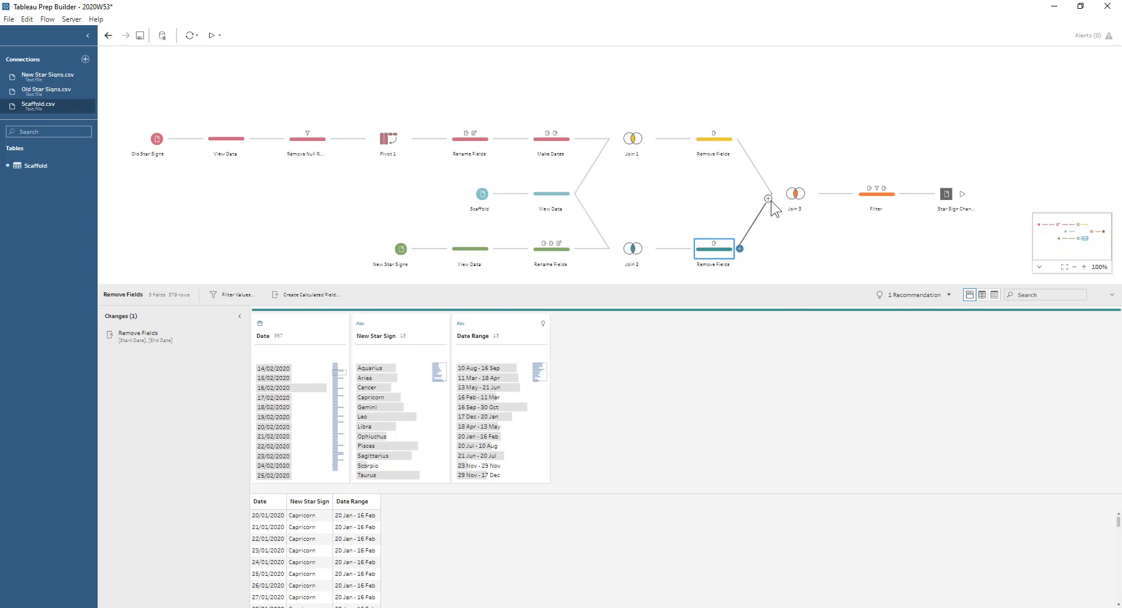
left_click(787, 201)
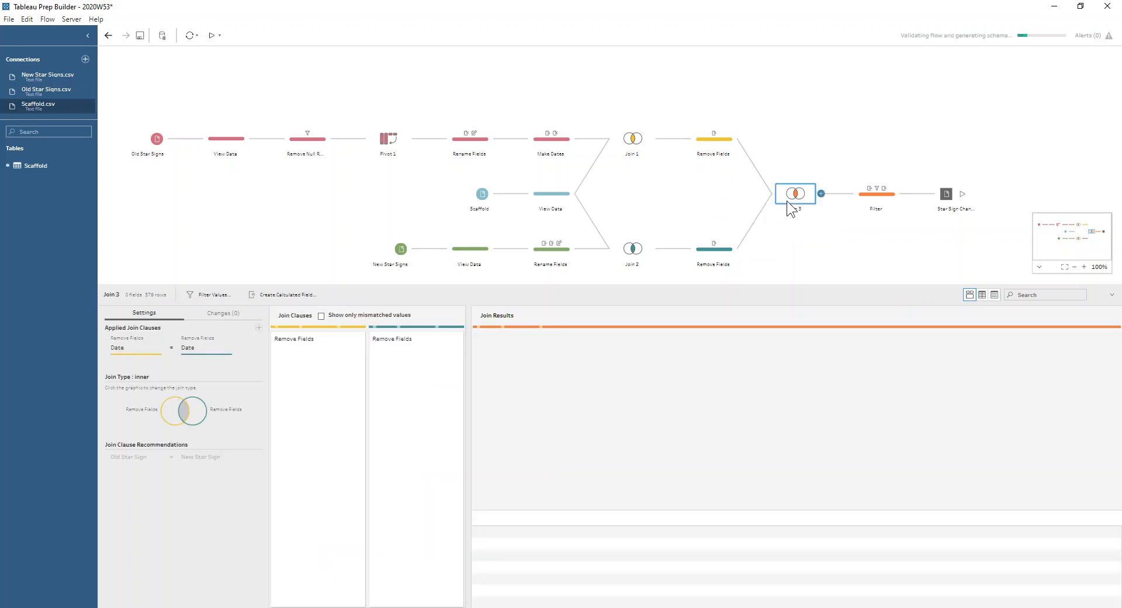
left_click(864, 195)
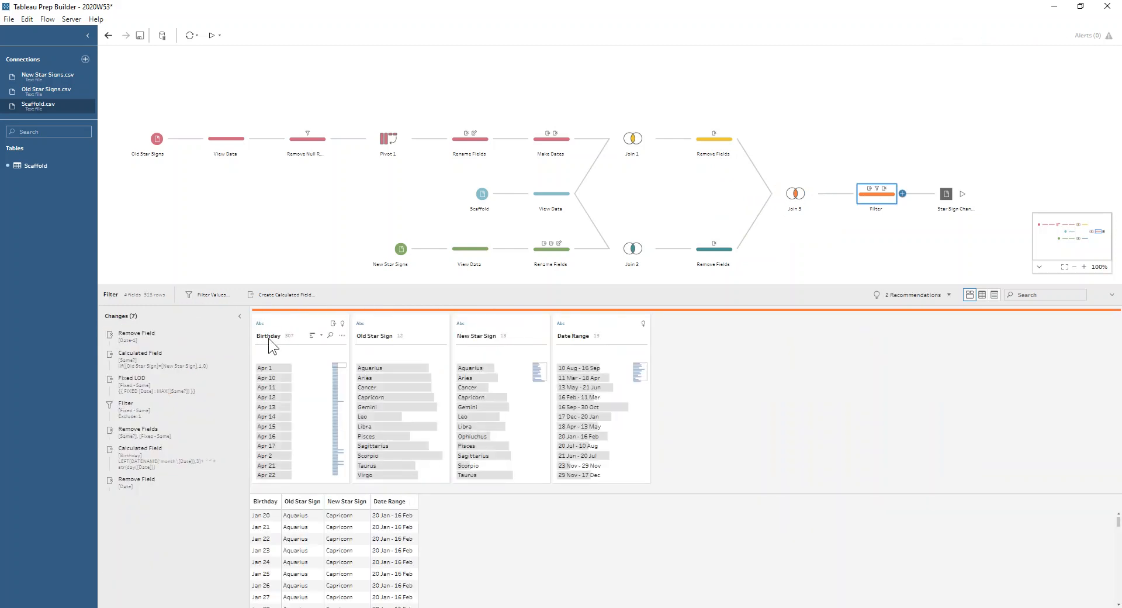
Examine the Filter step's Date-1 removal and Same? calculation, and isolate the rows for 16/02/2020 to compare their Same? values.
left_click(169, 337)
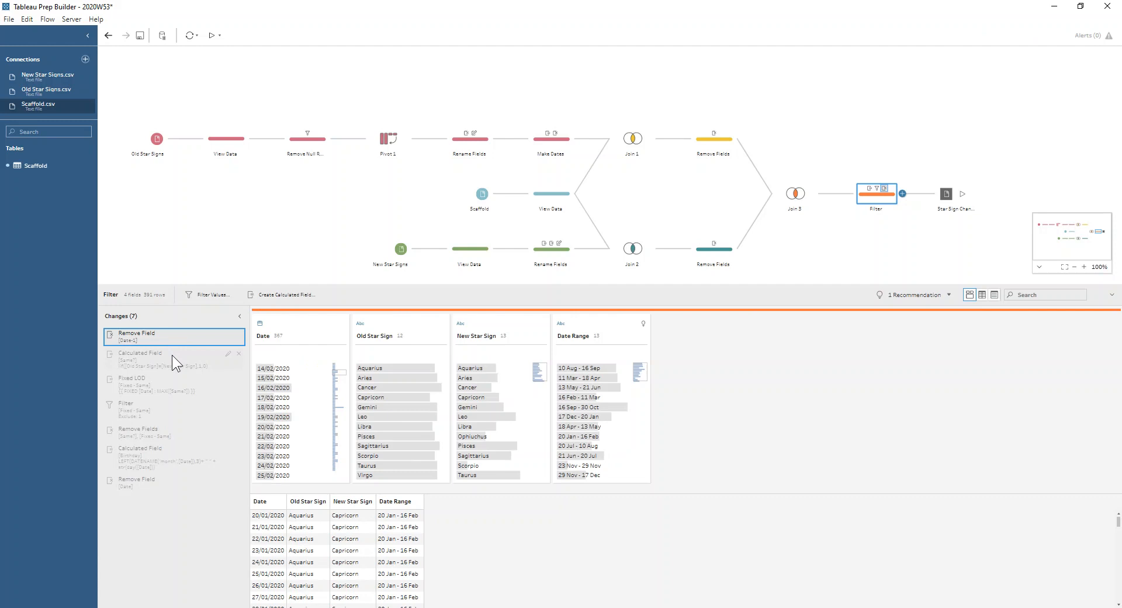
left_click(228, 353)
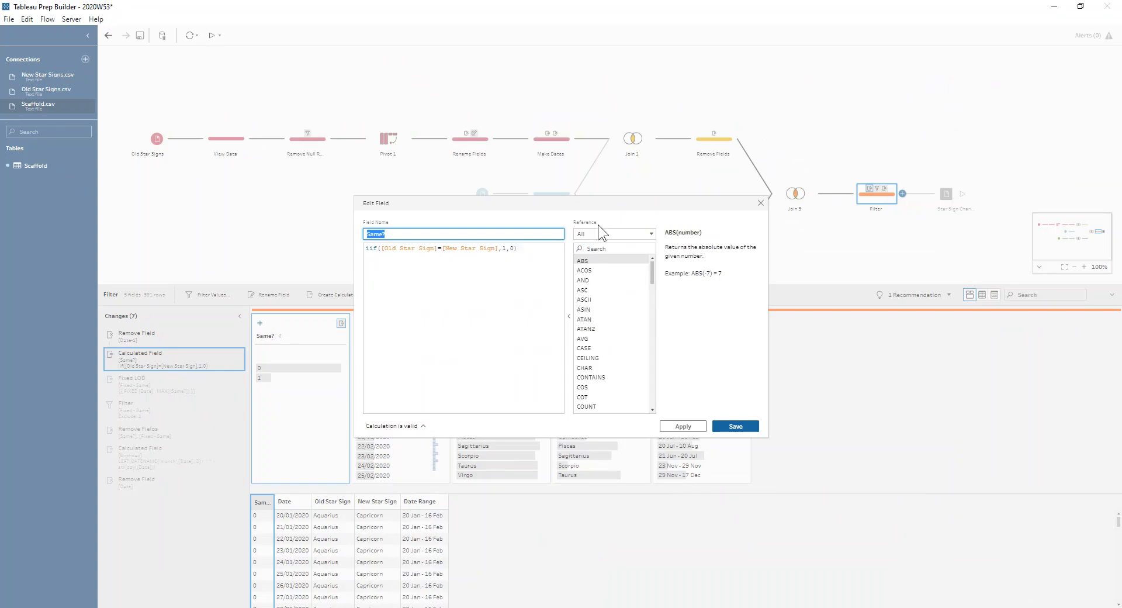
left_click(761, 203)
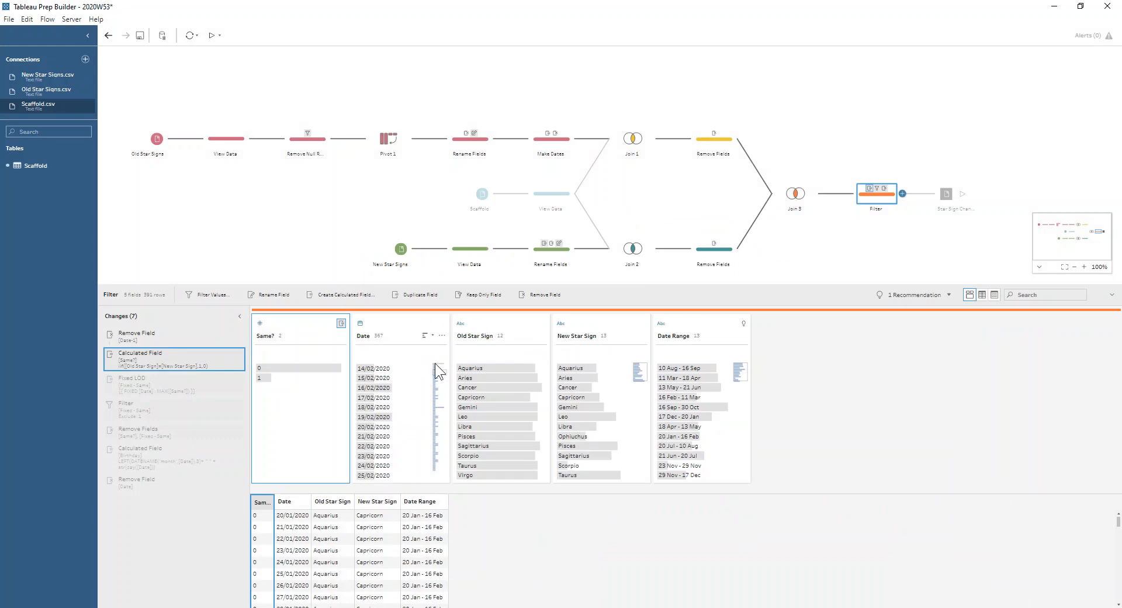
left_click(391, 384)
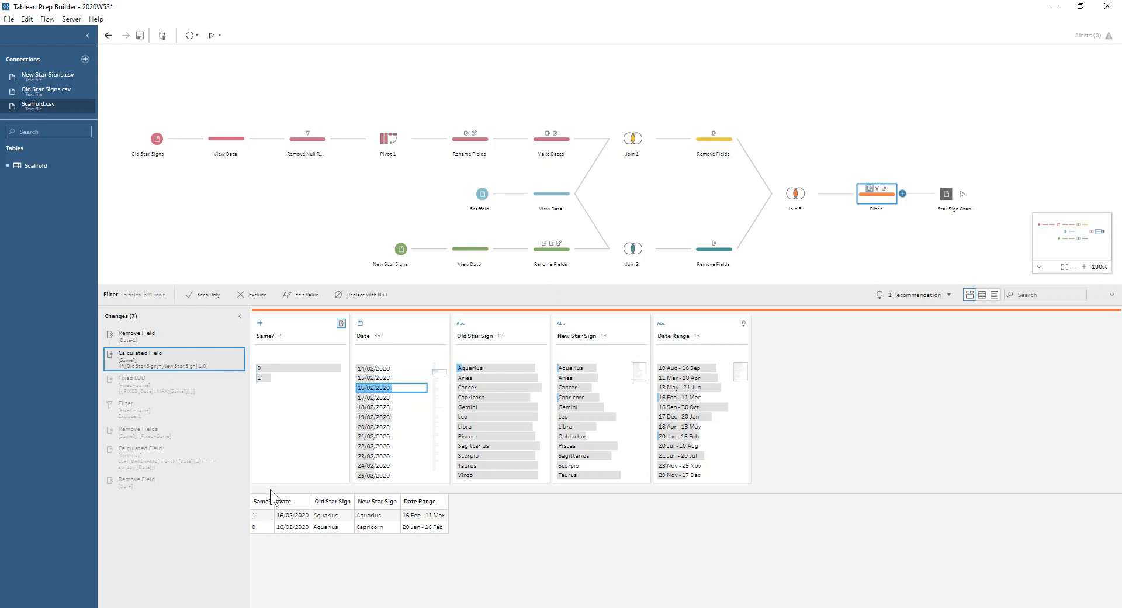
Examine the Fixed - Same LOD grouped by Date with MAX of Same?, highlight its value 1 rows, and review the filter excluding 1.
left_click(173, 391)
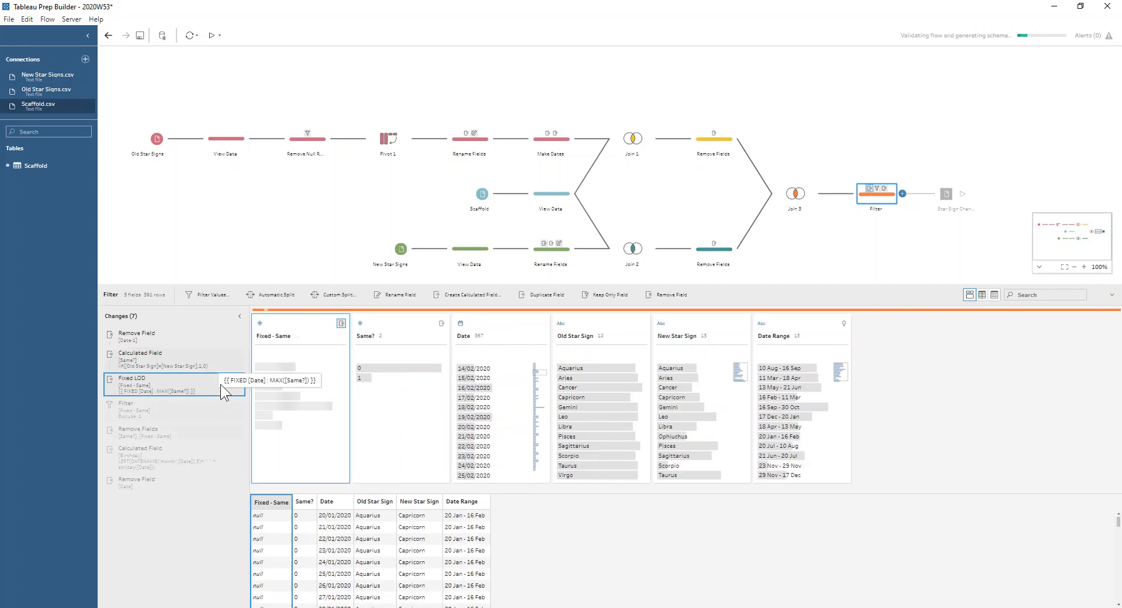
left_click(228, 379)
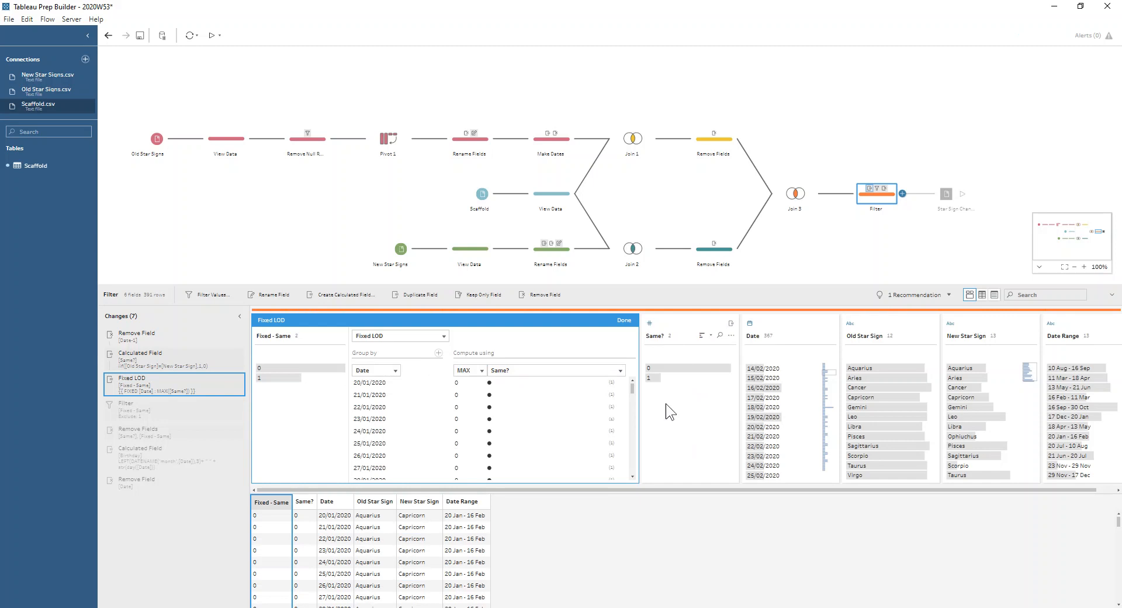
left_click(624, 321)
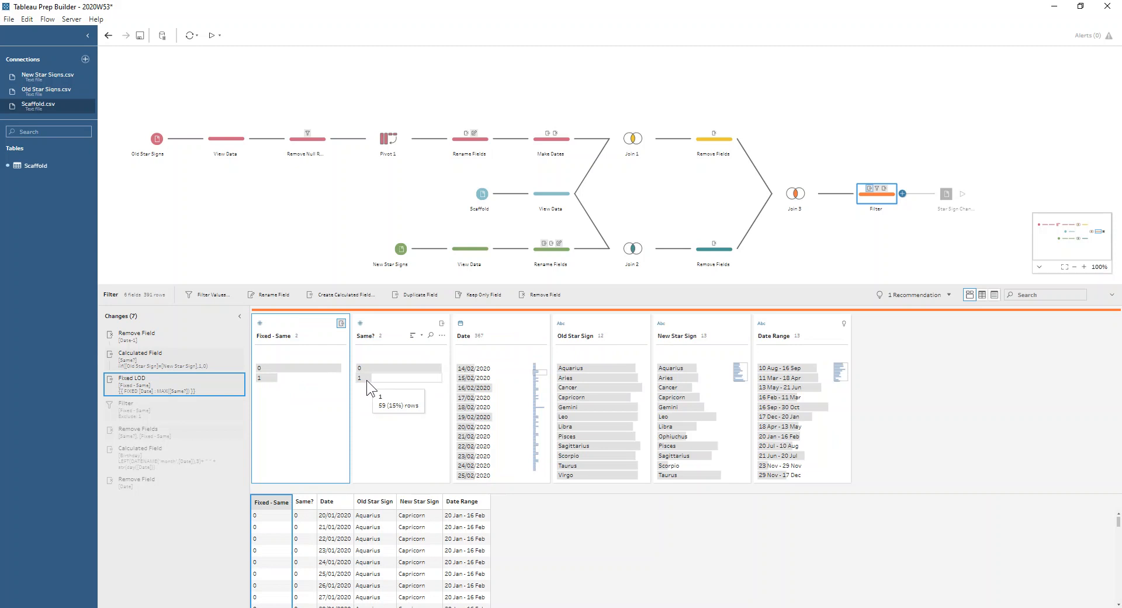
left_click(272, 378)
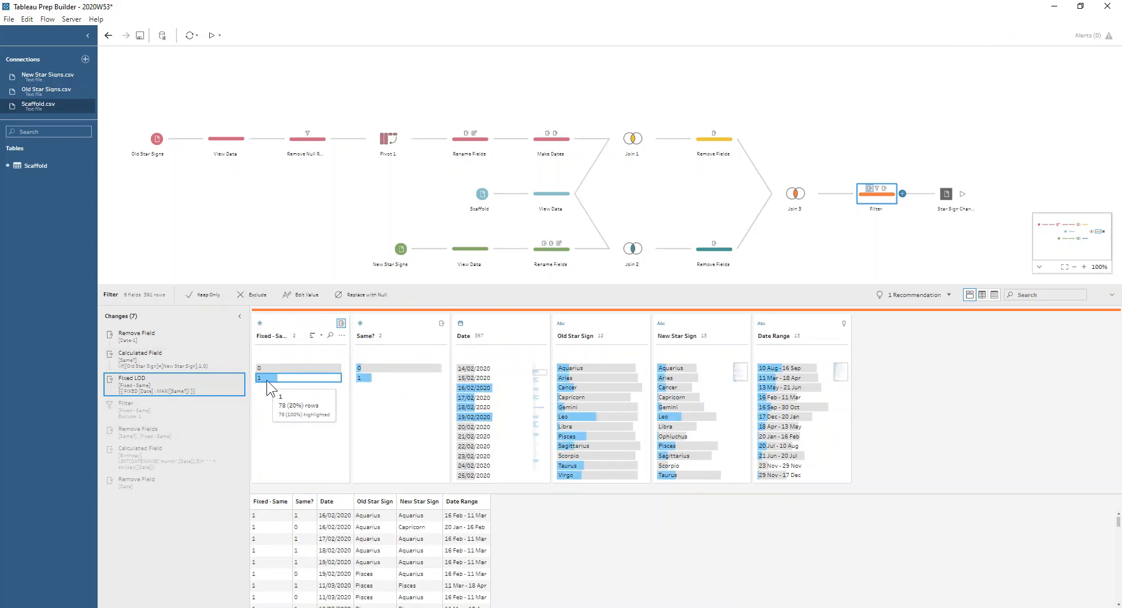
left_click(146, 409)
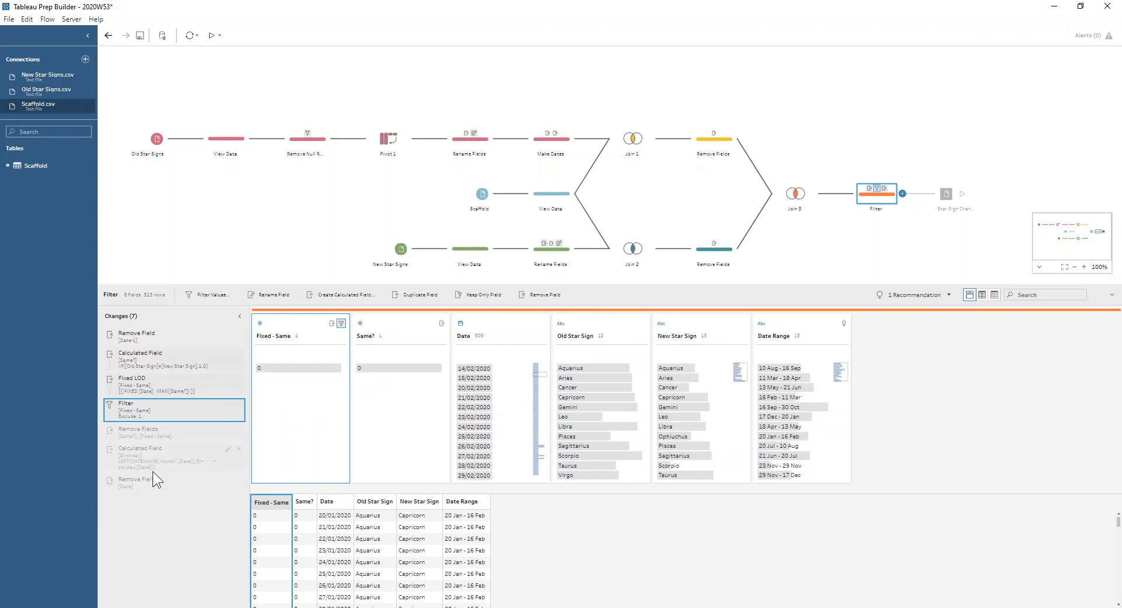
Review the Filter step's field removals and examine the Birthday calculation that combines the abbreviated month name and day of Date.
left_click(146, 437)
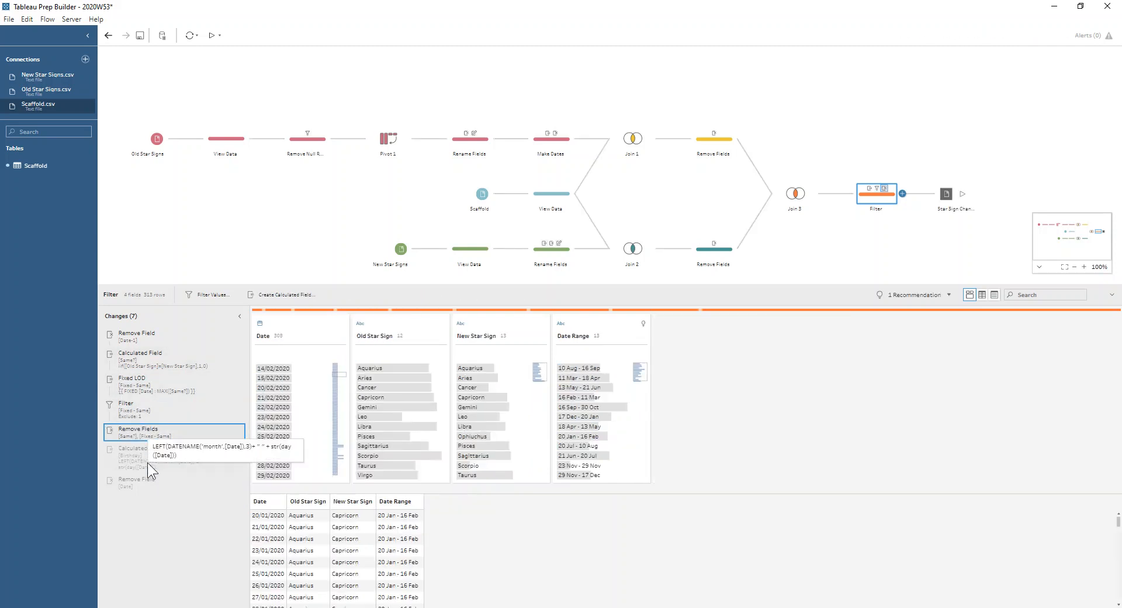
left_click(227, 449)
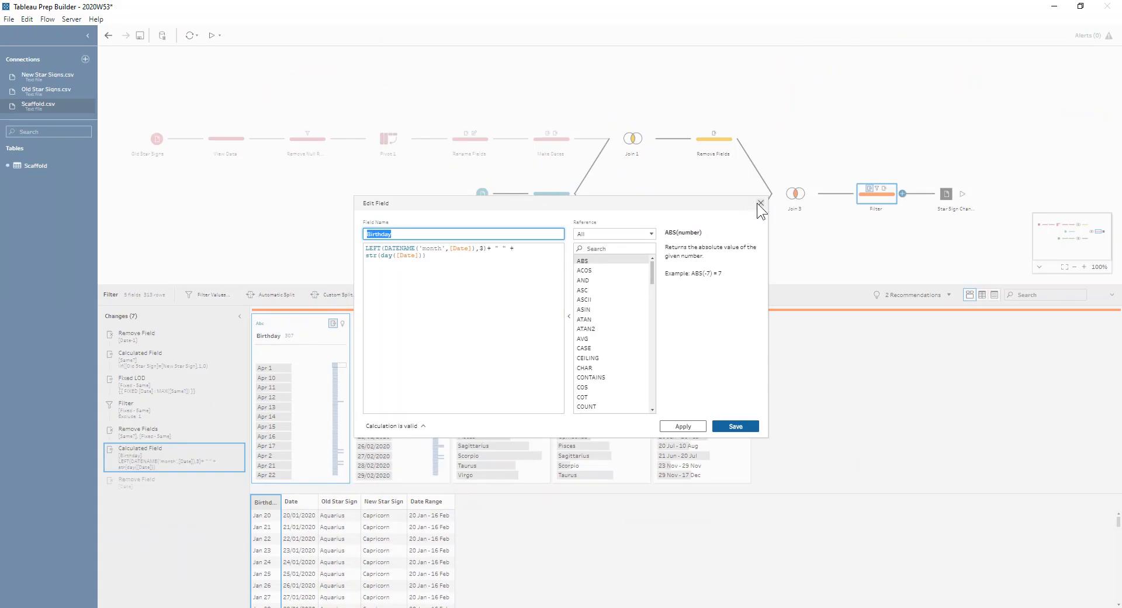
left_click(760, 204)
left_click(152, 486)
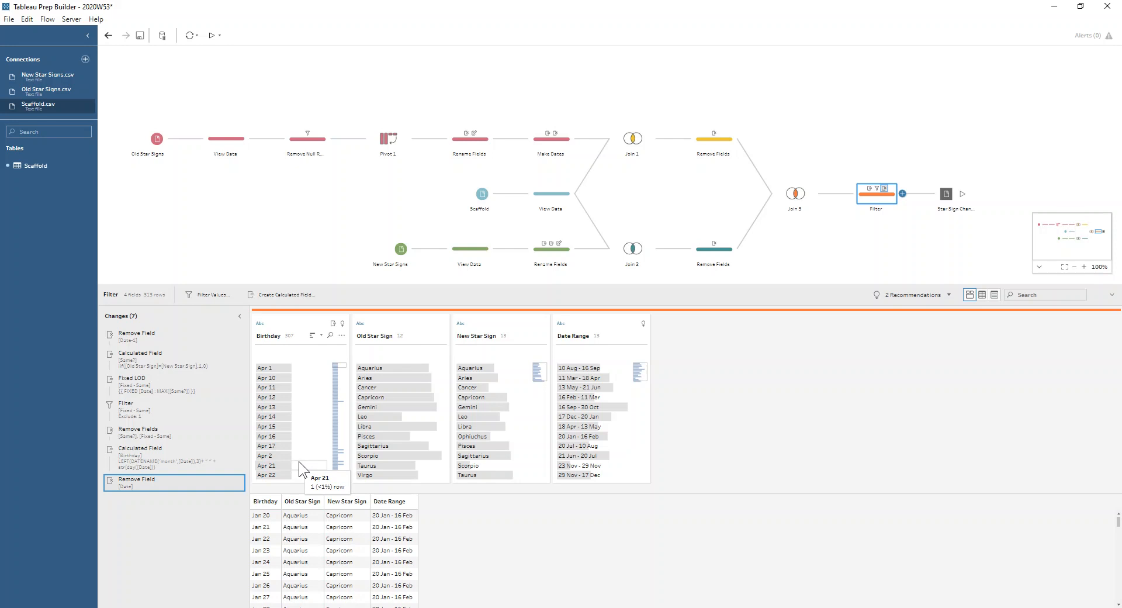
Browse the Birthday values, isolate Dec 25 to compare its old and new star signs, and clear the selection.
scroll(299, 462, "down", 10)
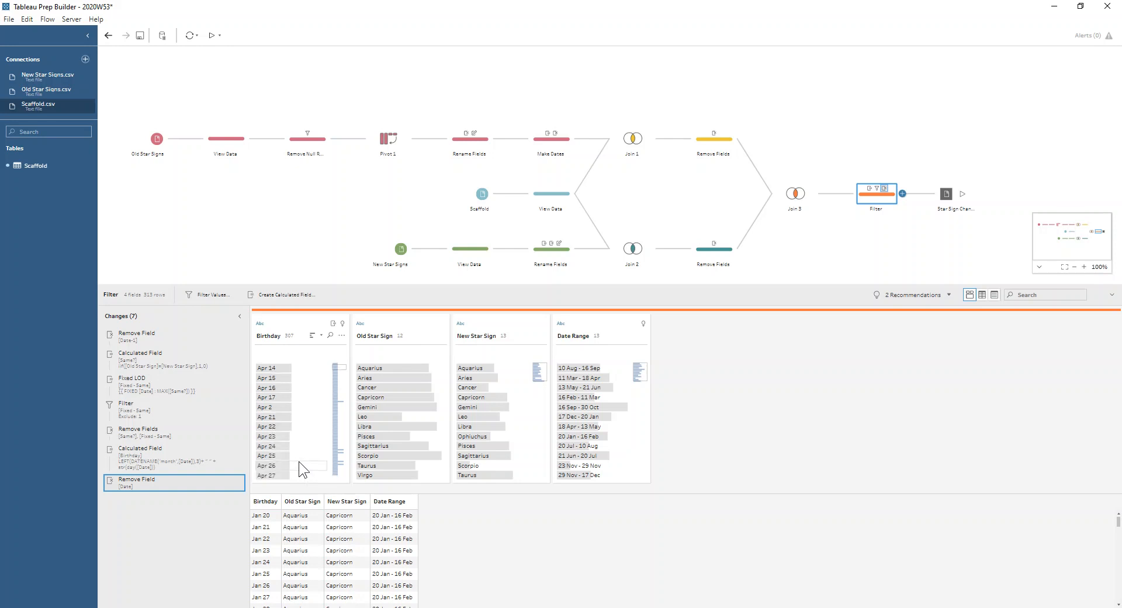
scroll(299, 462, "down", 5)
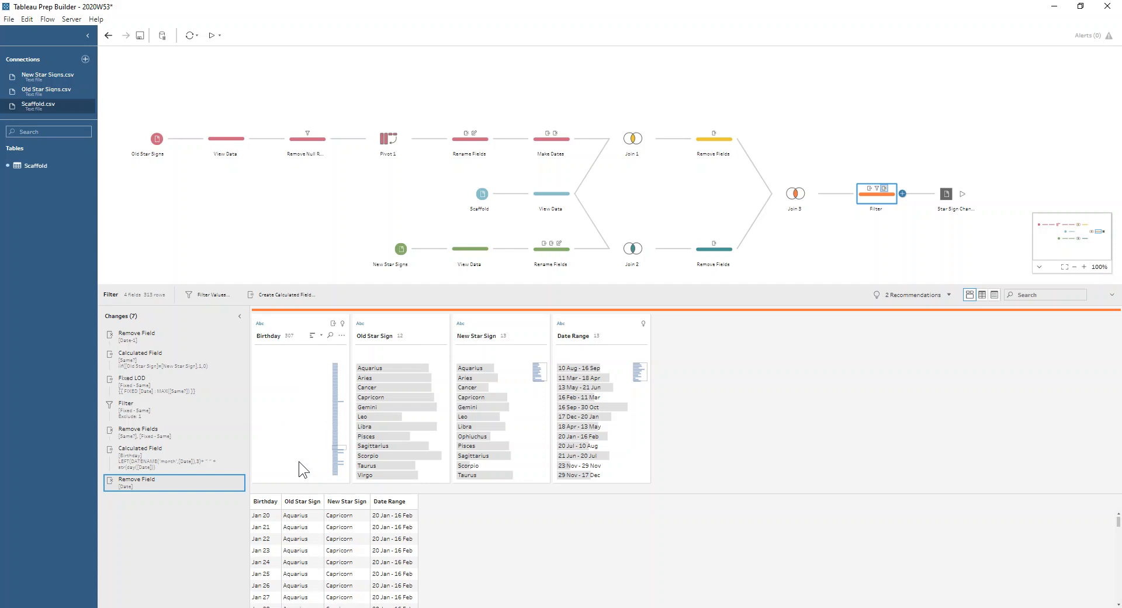
scroll(300, 461, "up", 5)
scroll(300, 461, "up", 3)
scroll(299, 461, "up", 2)
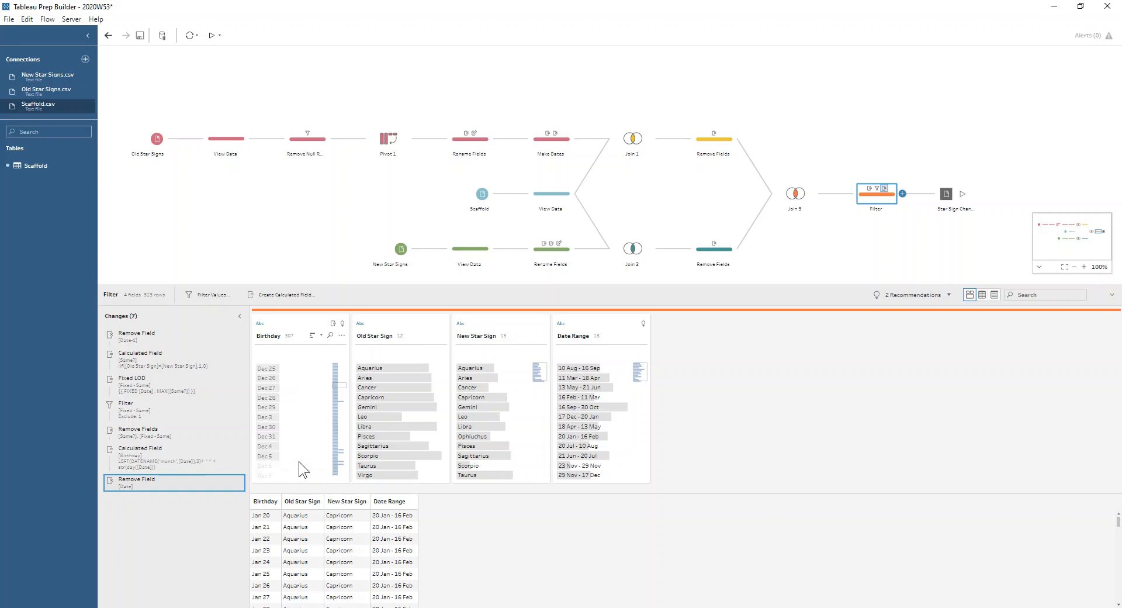
left_click(275, 367)
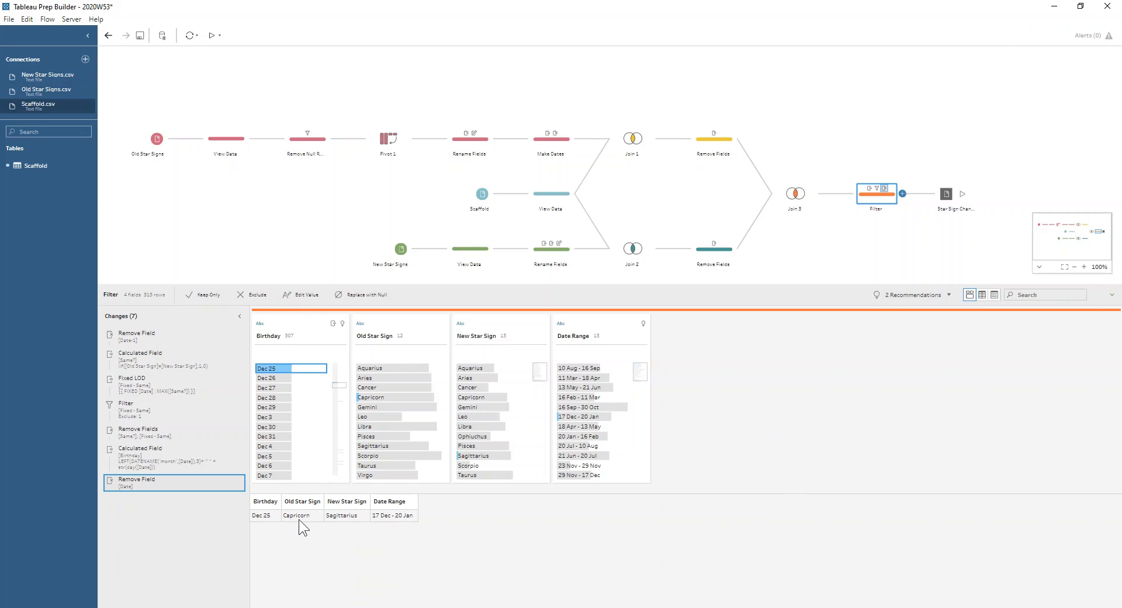
left_click(288, 364)
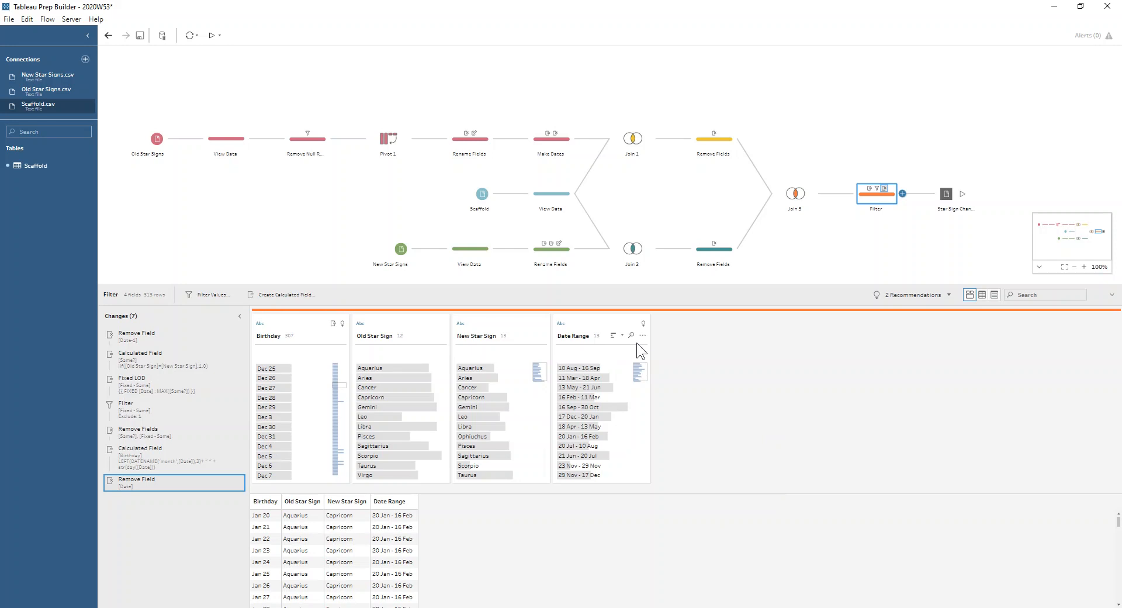